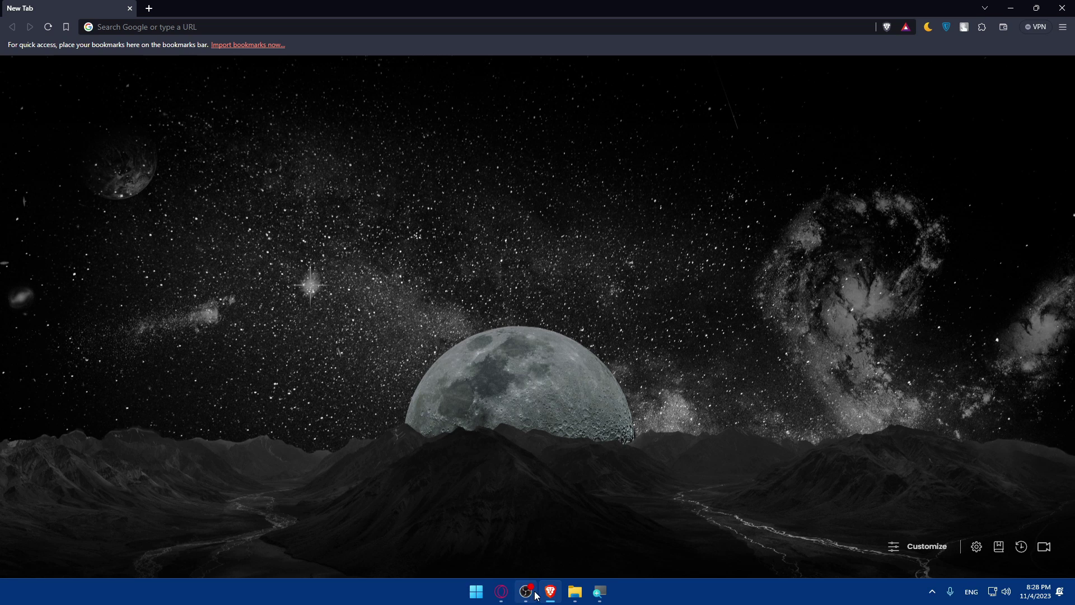
Restore the Brave window and load cjdropshipping.com in the open tab
{"action": "left_click", "coordinate": [551, 598]}
{"action": "left_click", "coordinate": [550, 598]}
{"action": "left_click", "coordinate": [550, 598]}
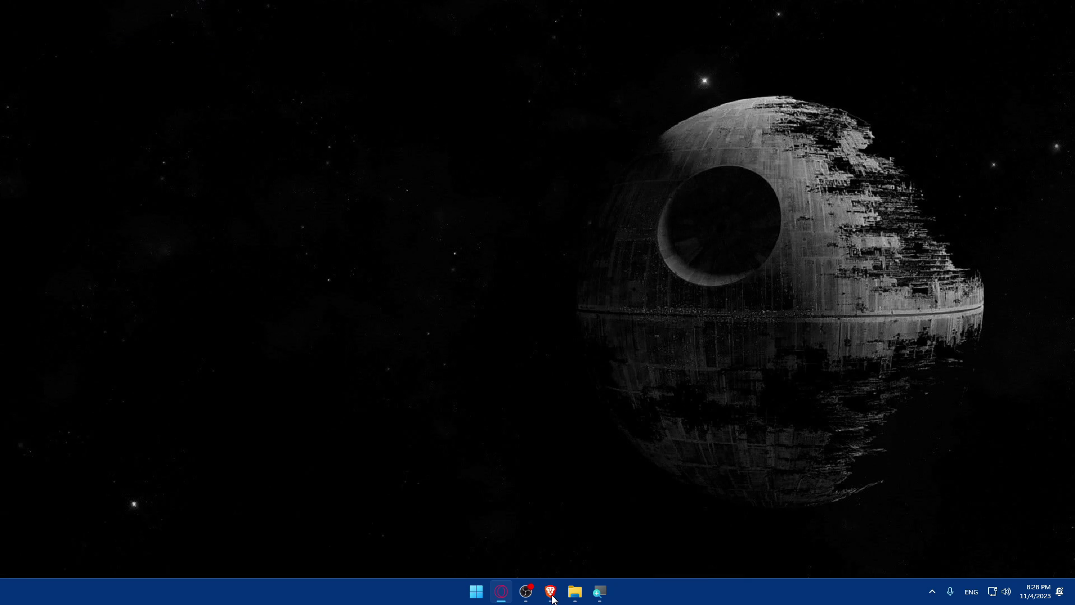
{"action": "left_click", "coordinate": [551, 598]}
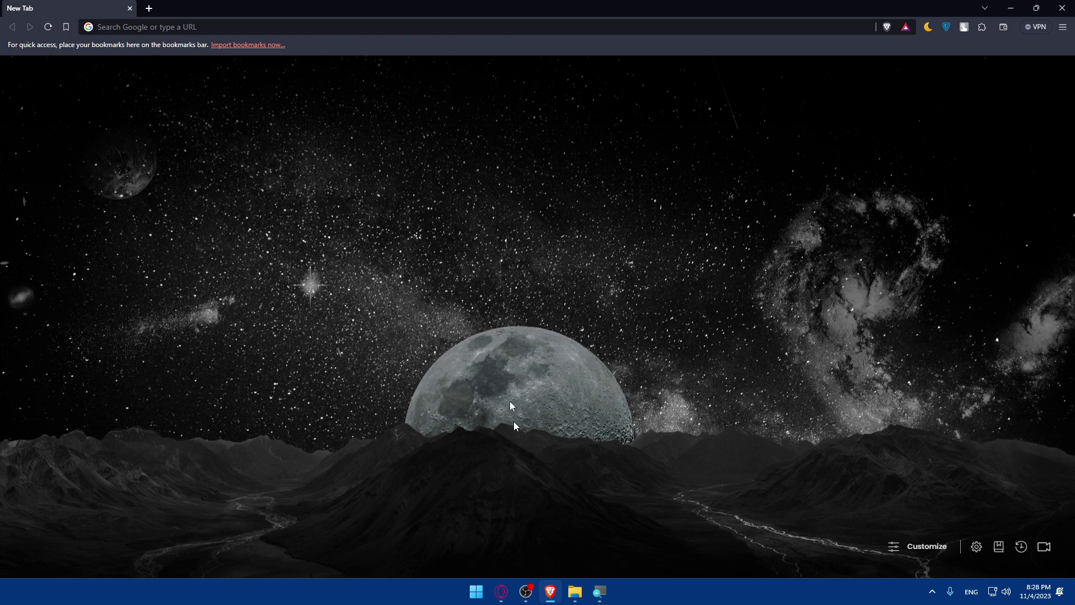
{"action": "left_click", "coordinate": [280, 22]}
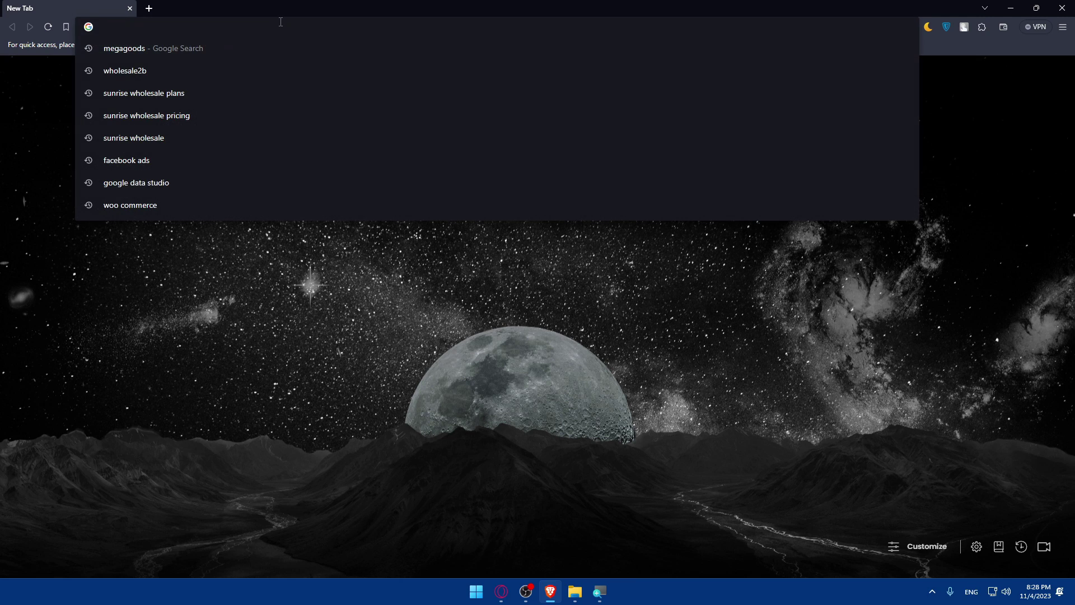
{"action": "type", "text": "cjd"}
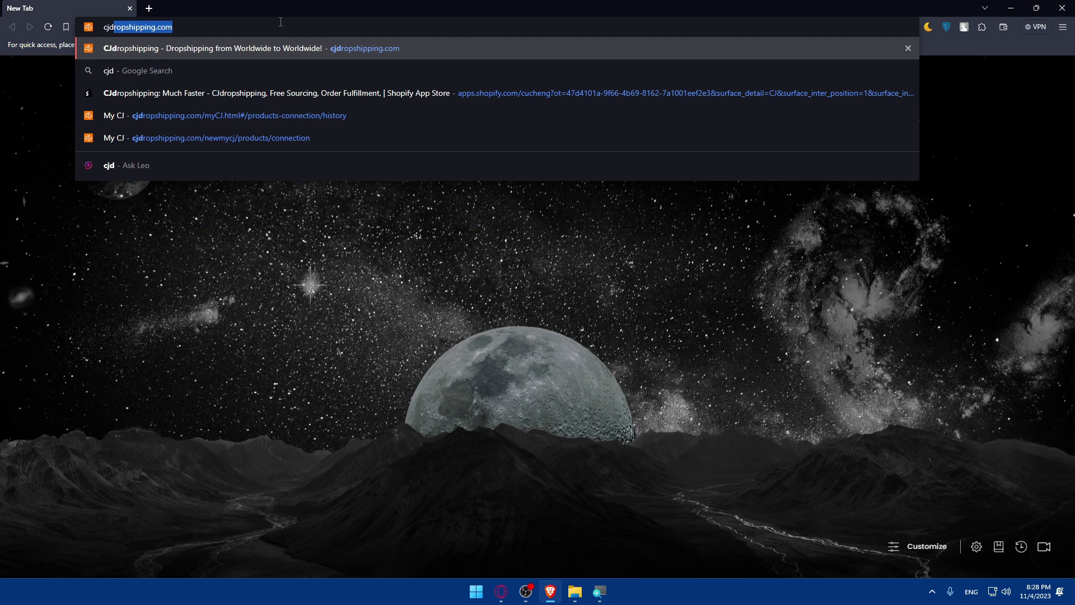
{"action": "type", "text": "ropshipping"}
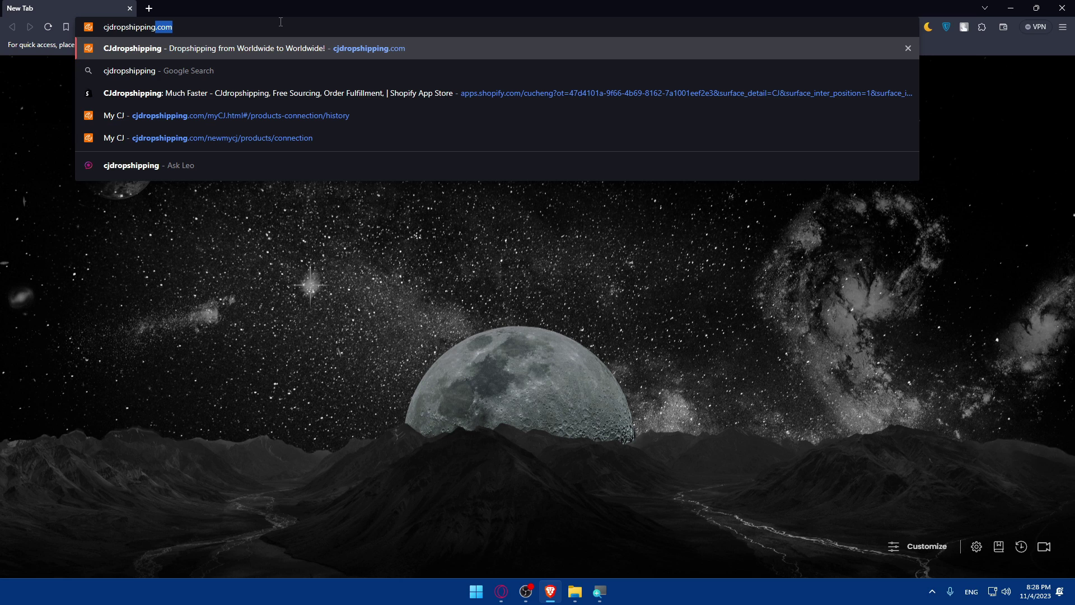
{"action": "type", "text": ".com"}
{"action": "key", "text": "Return"}
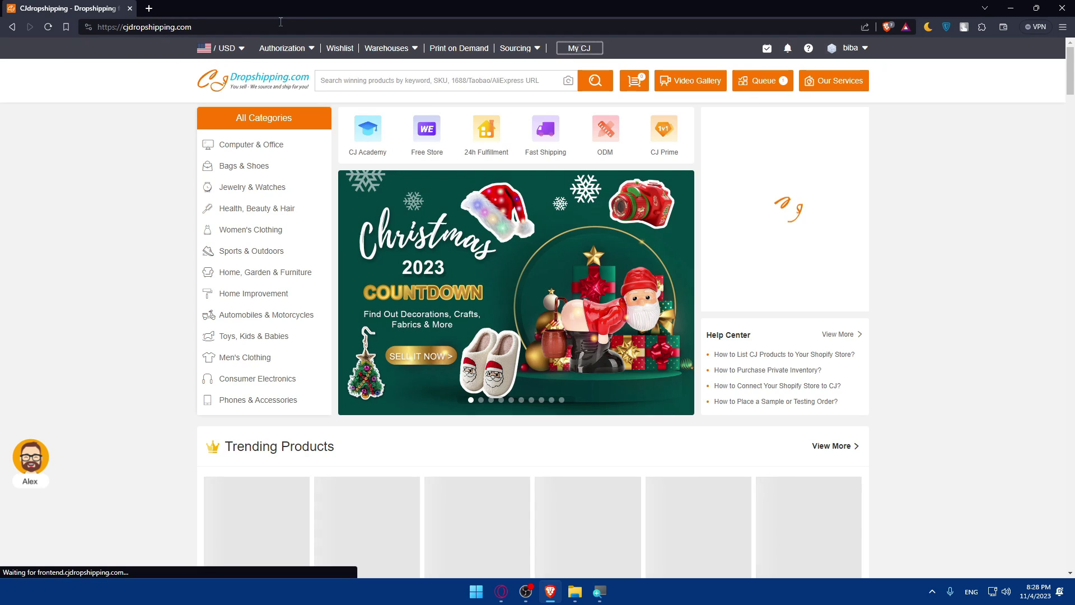
Sign in to CJdropshipping using the Google button and the Google account
{"action": "mouse_move", "coordinate": [842, 56]}
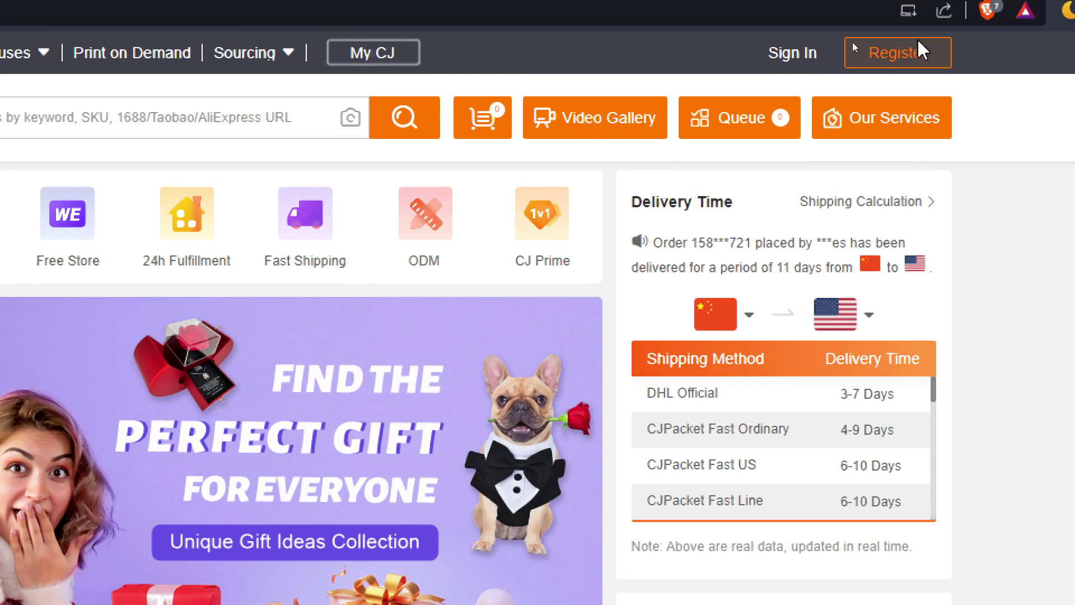
{"action": "left_click", "coordinate": [792, 52]}
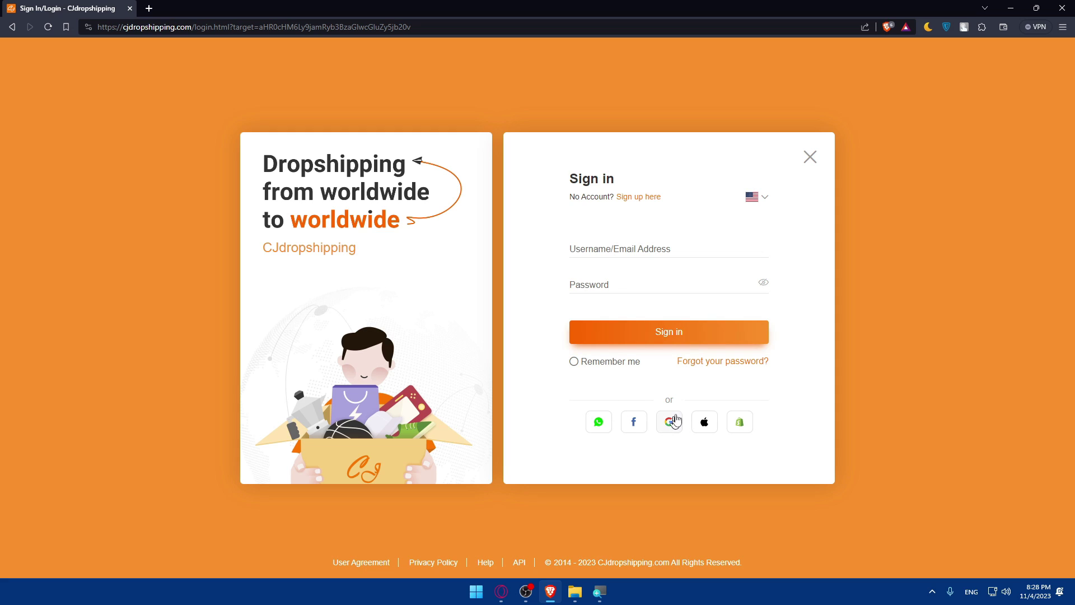
{"action": "left_click", "coordinate": [676, 432]}
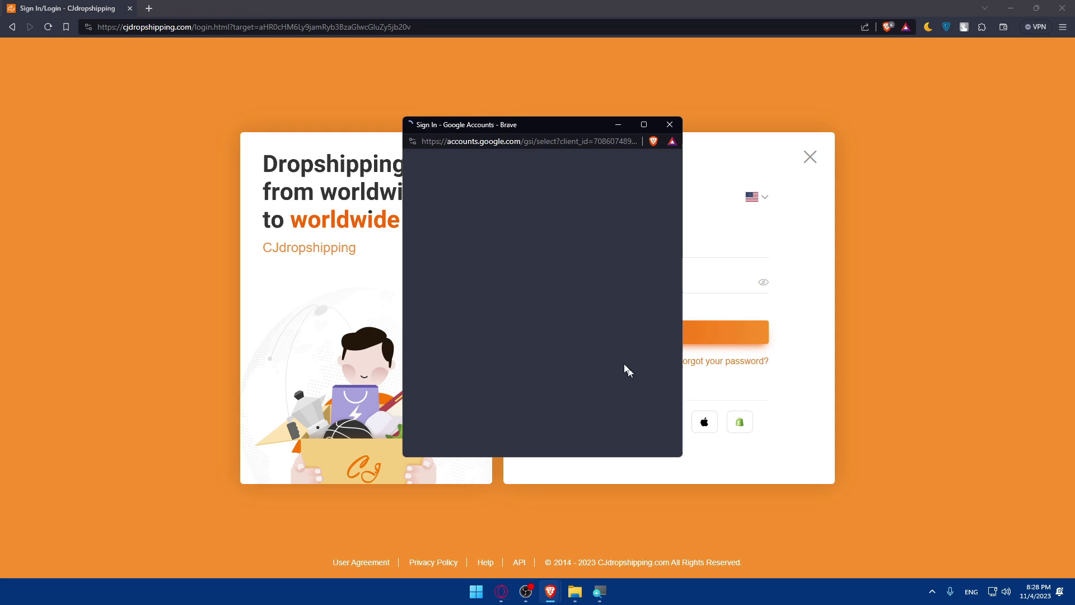
{"action": "left_click", "coordinate": [524, 290]}
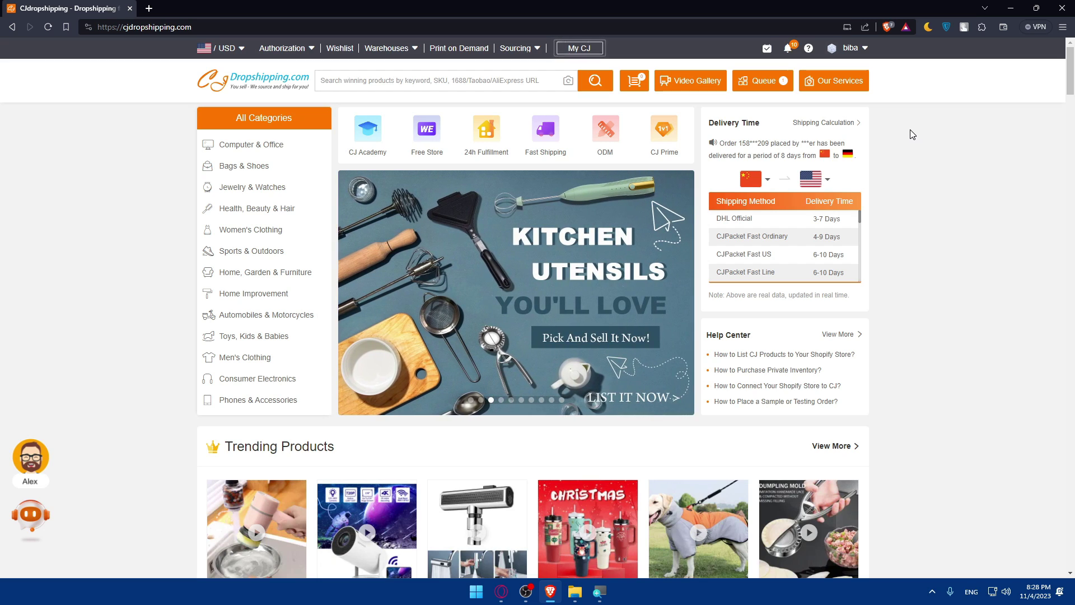
Load etsy.com in a new browser tab
{"action": "left_click", "coordinate": [148, 8]}
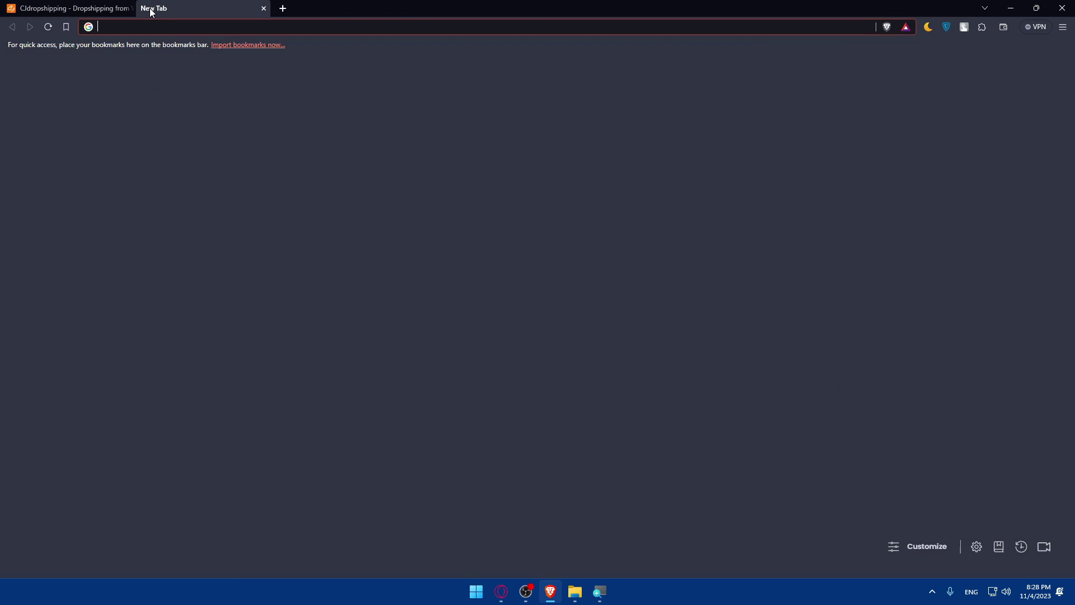
{"action": "type", "text": "etsy.com"}
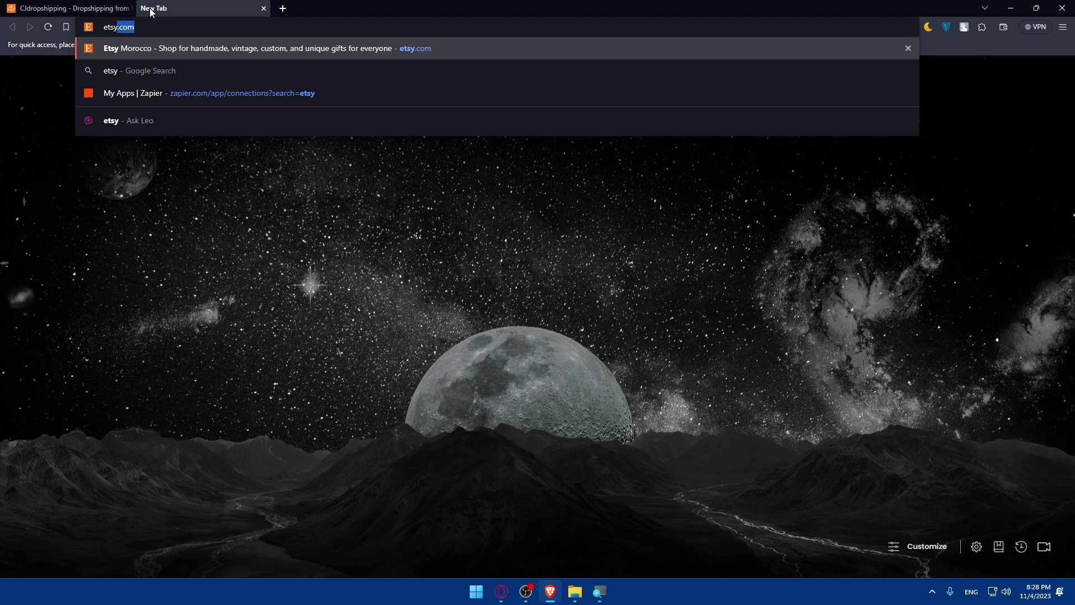
{"action": "key", "text": "Return"}
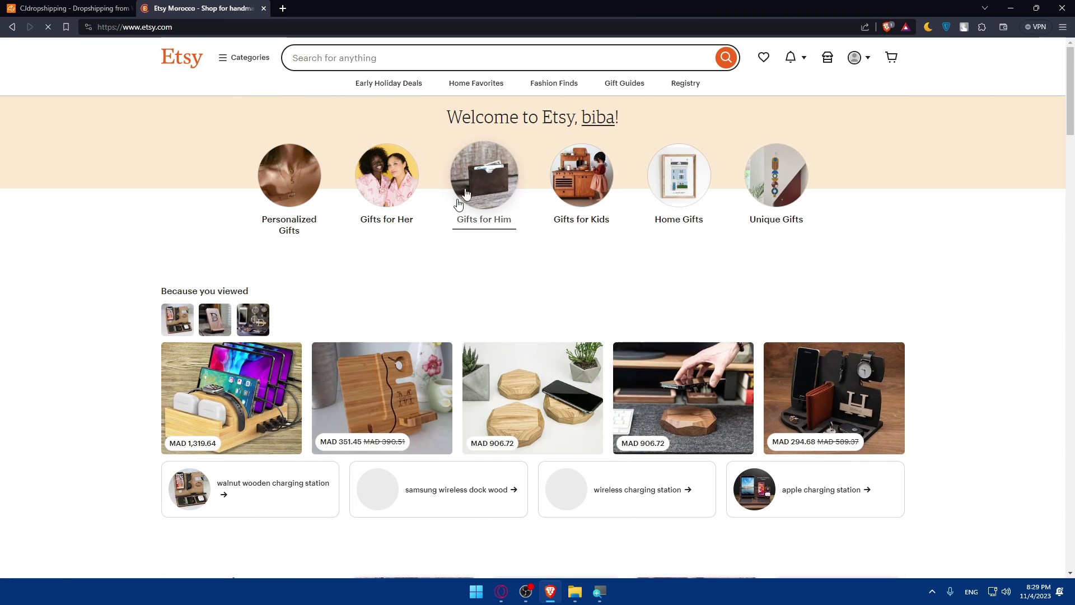
Sign in to Etsy with Google and view the Shop Manager dashboard
{"action": "left_click", "coordinate": [857, 57]}
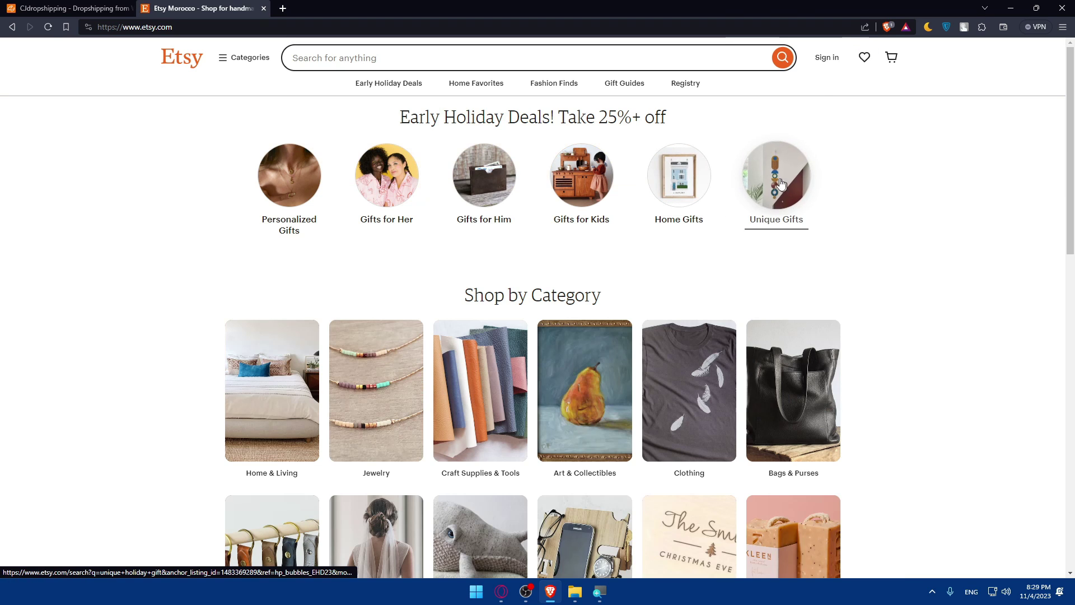
{"action": "left_click", "coordinate": [828, 58]}
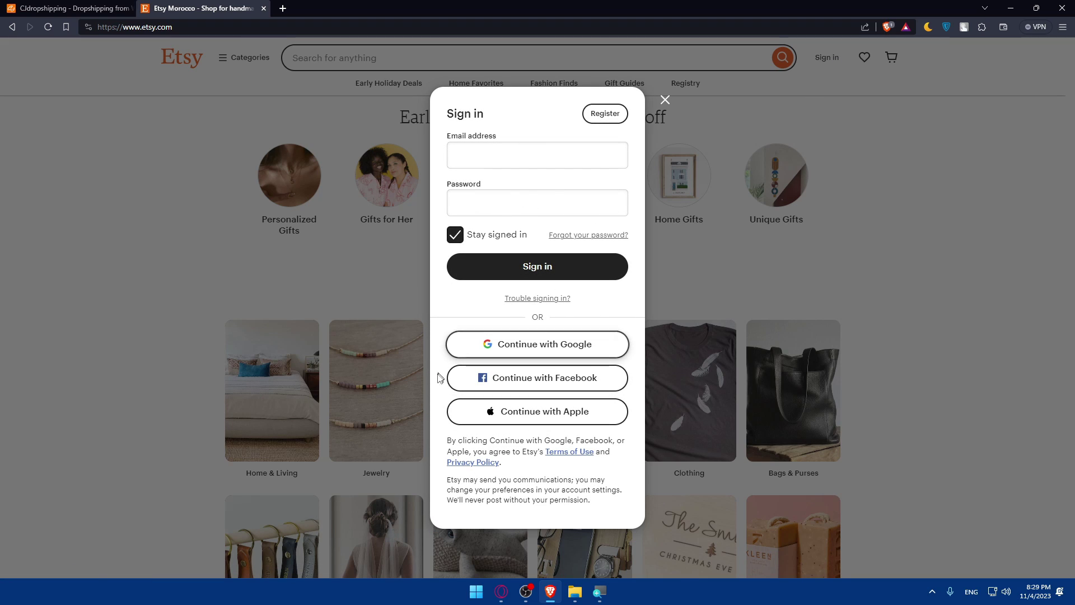
{"action": "left_click", "coordinate": [605, 115]}
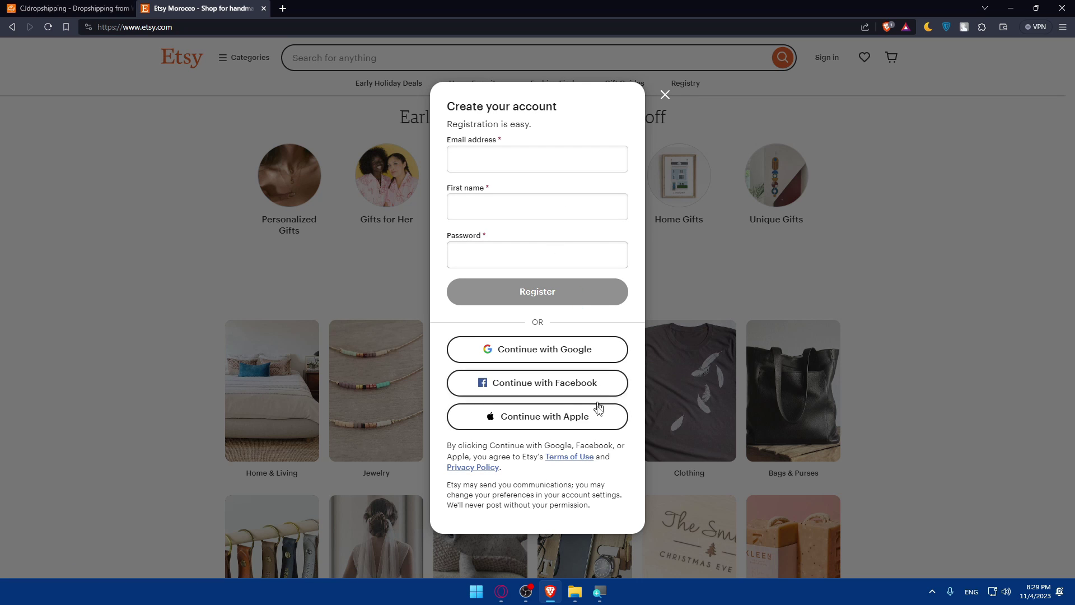
{"action": "left_click", "coordinate": [664, 94]}
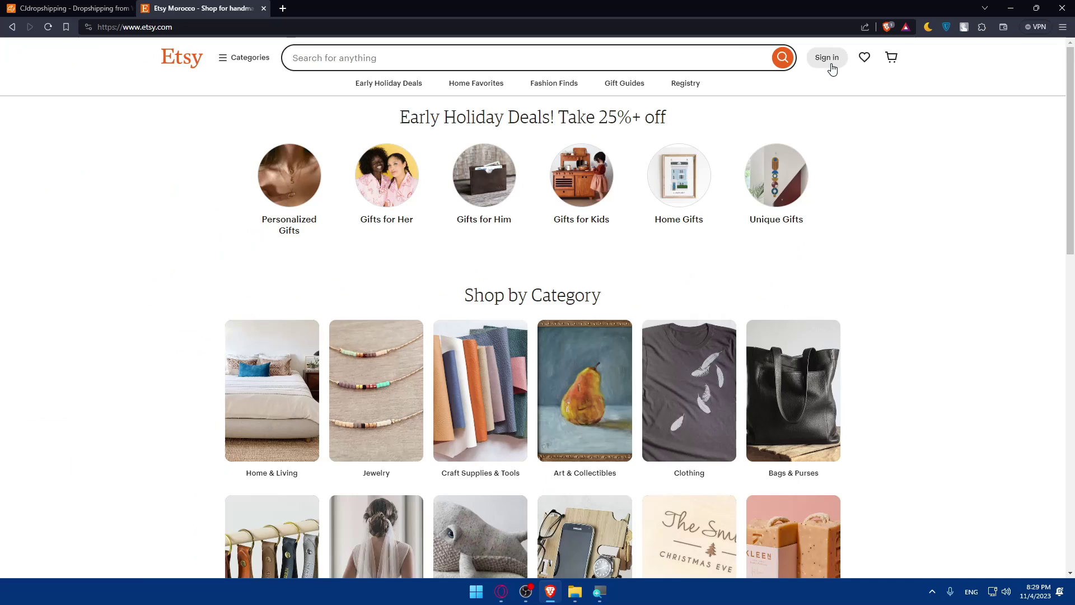
{"action": "left_click", "coordinate": [831, 64]}
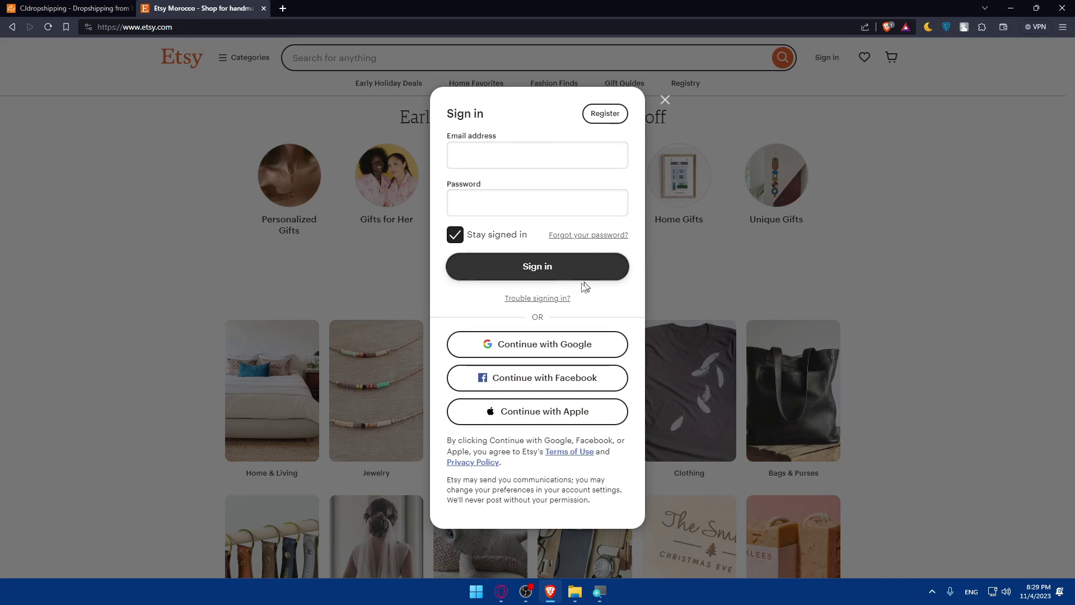
{"action": "left_click", "coordinate": [543, 346]}
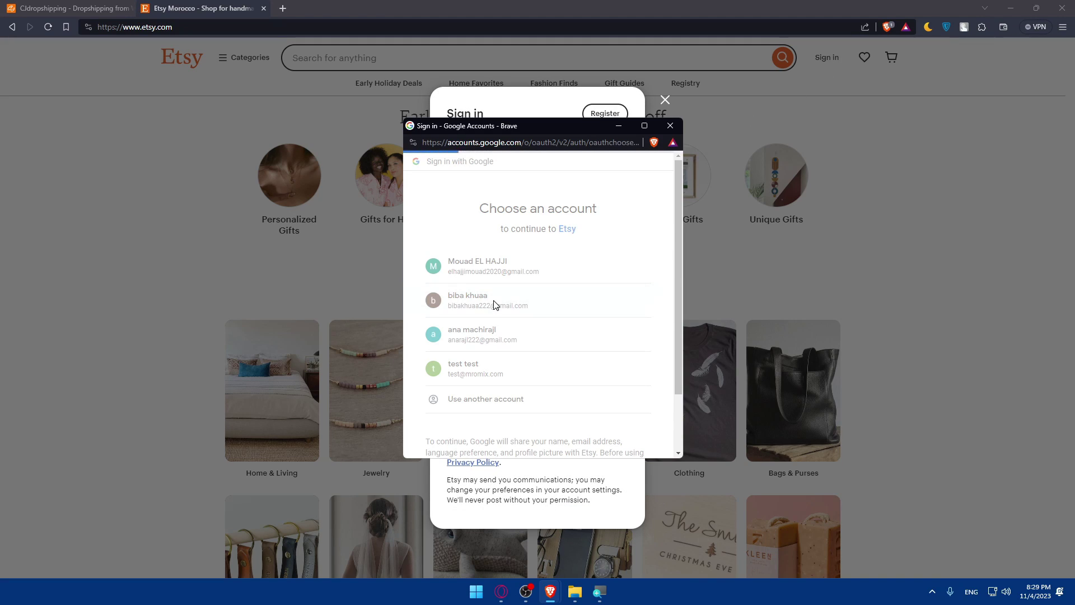
{"action": "left_click", "coordinate": [494, 305]}
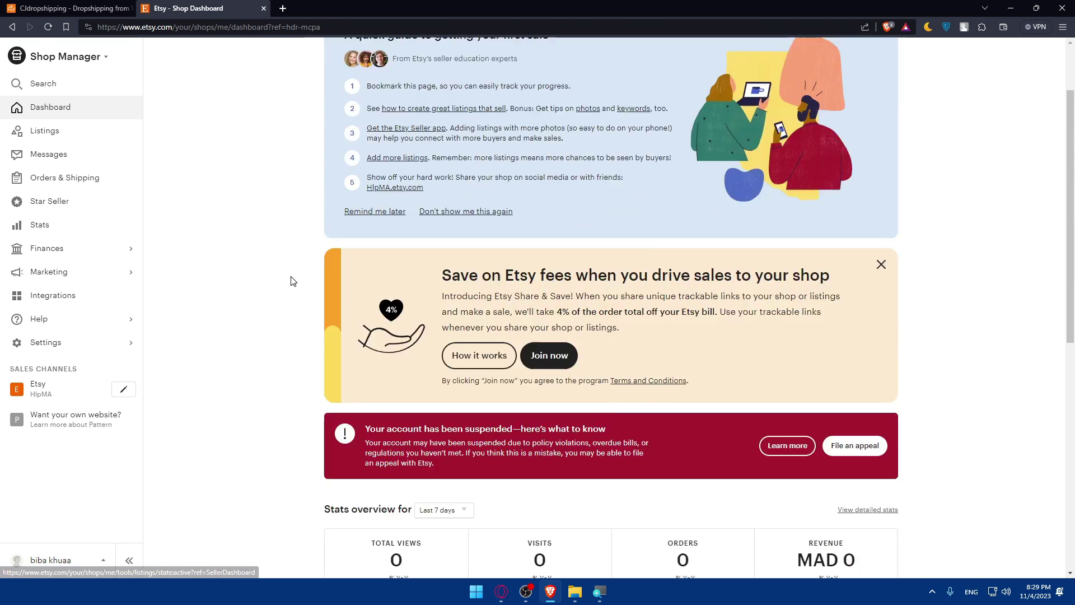
{"action": "scroll", "coordinate": [290, 286], "scroll_direction": "down", "scroll_amount": 8}
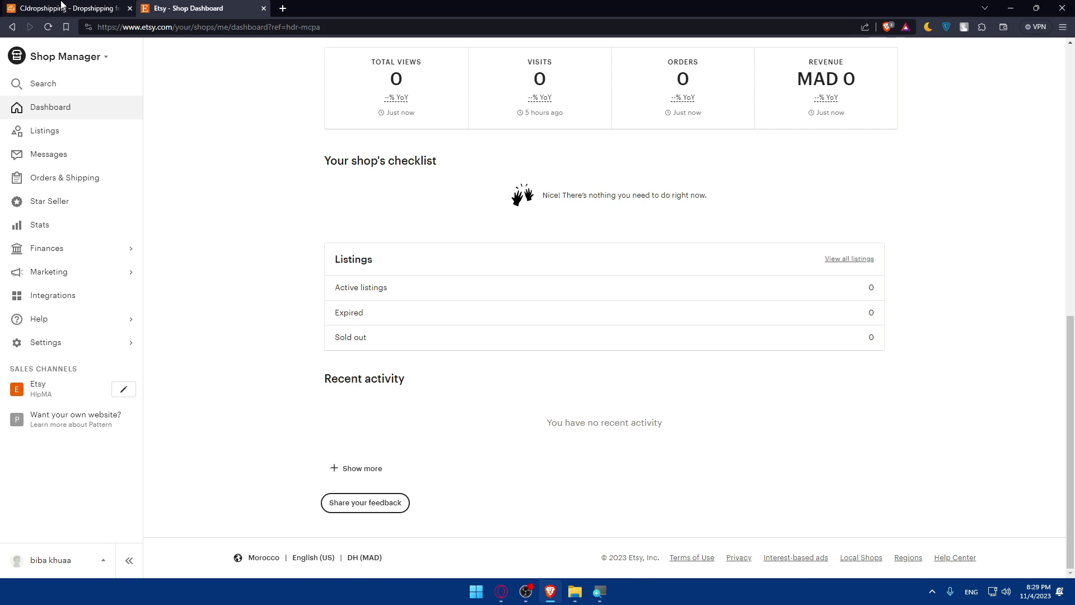
In CJdropshipping's Shopify store authorization list, rename 'My Store' to 'my shopify store'
{"action": "left_click", "coordinate": [61, 6]}
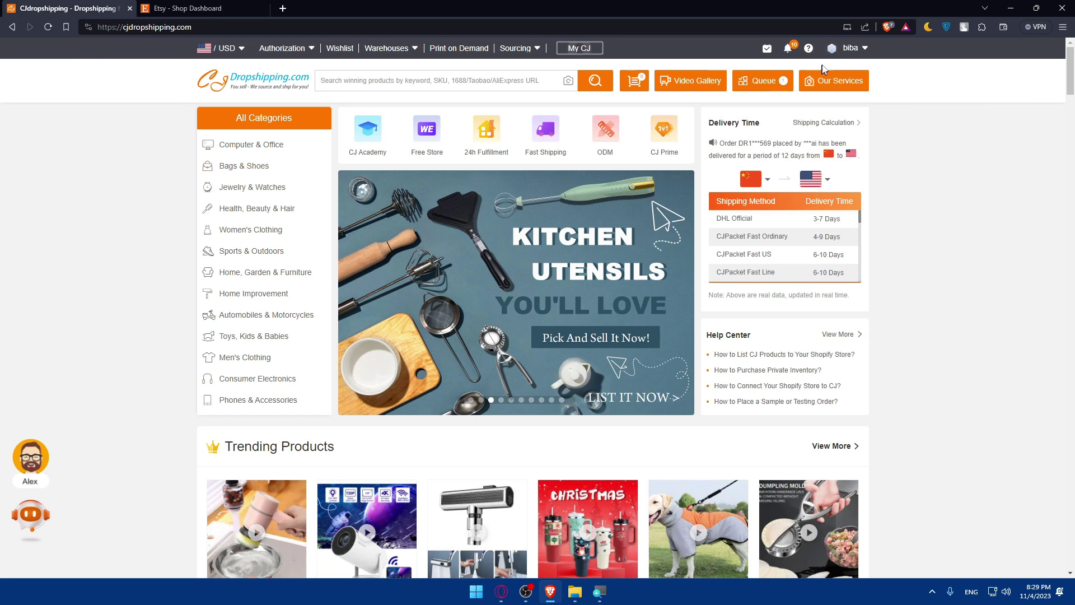
{"action": "mouse_move", "coordinate": [847, 51]}
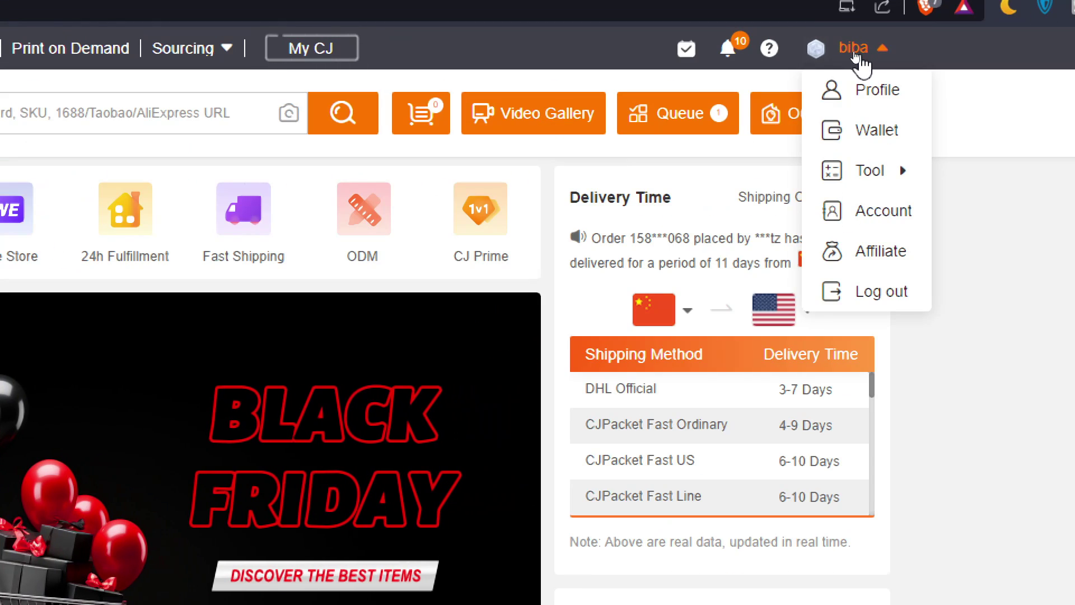
{"action": "left_click", "coordinate": [869, 218]}
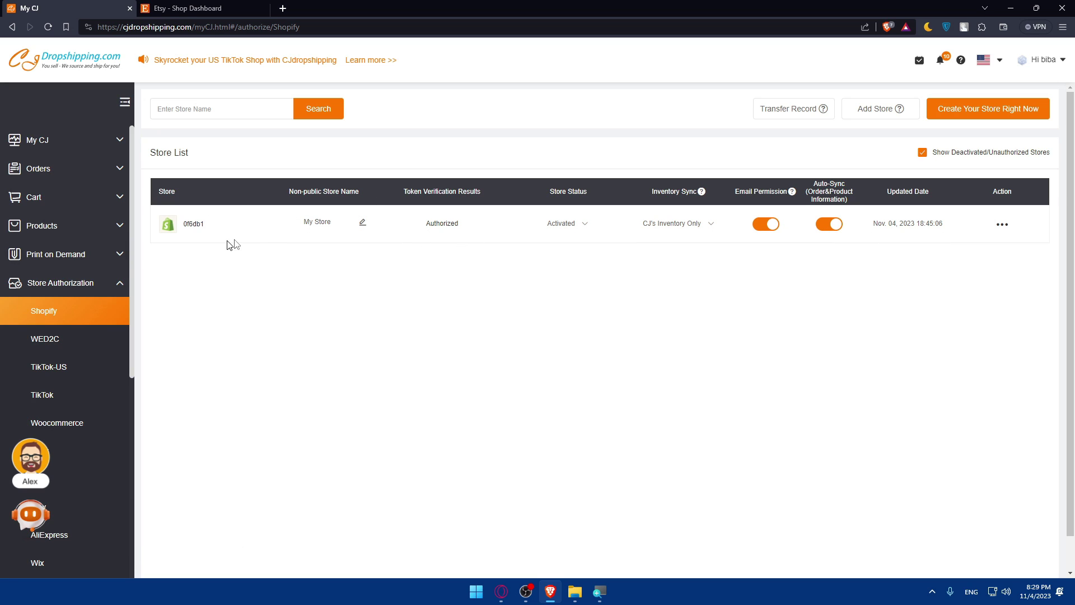
{"action": "left_click", "coordinate": [363, 223]}
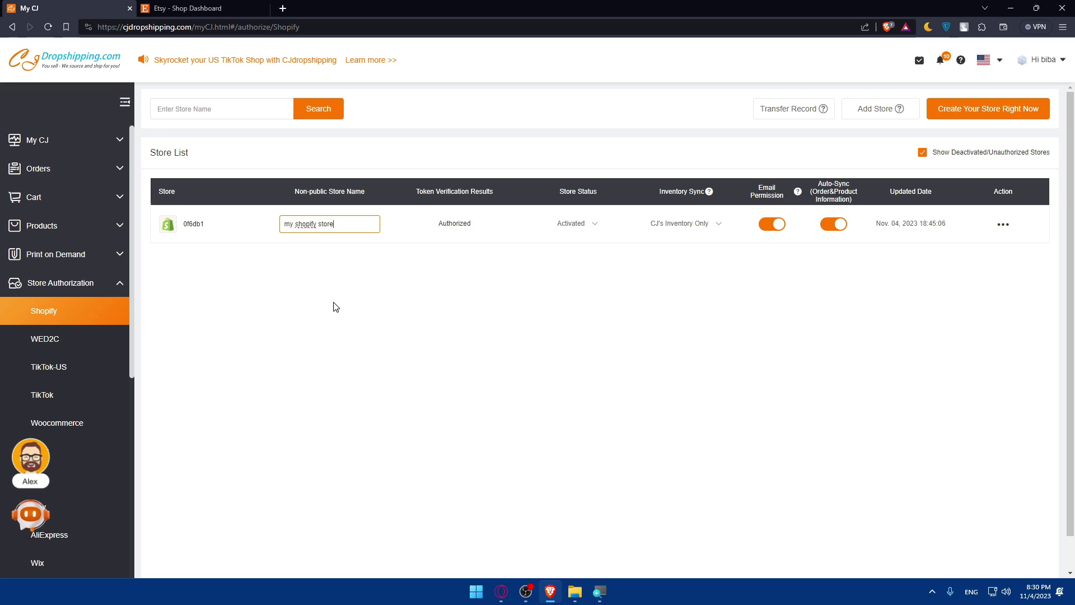
{"action": "key", "text": "Return"}
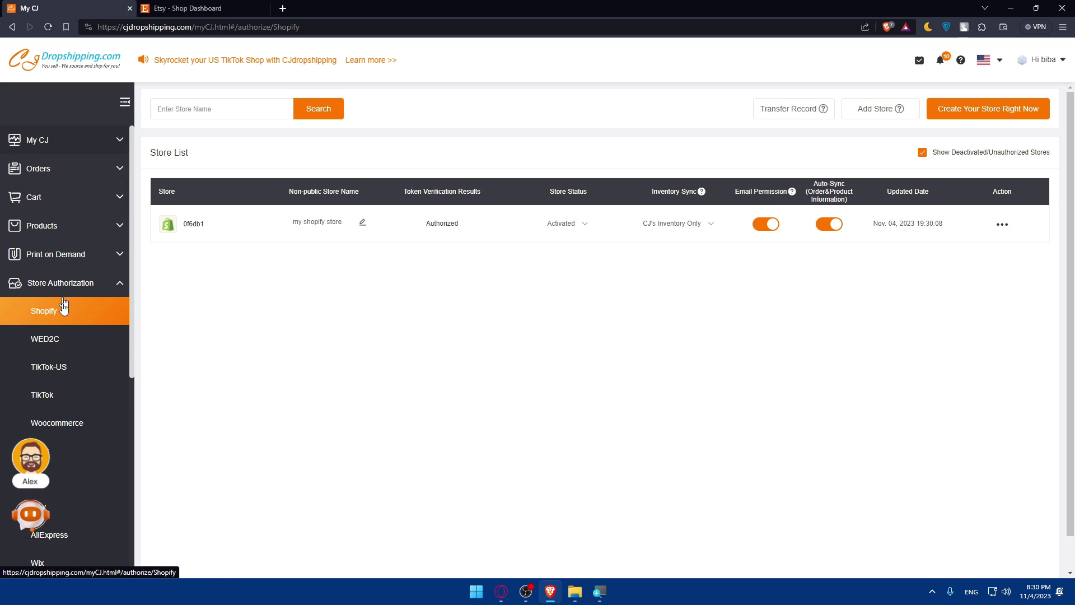
Check the Etsy transfer records showing 'No data found', then use Transfer Store to return
{"action": "scroll", "coordinate": [73, 428], "scroll_direction": "down", "scroll_amount": 5}
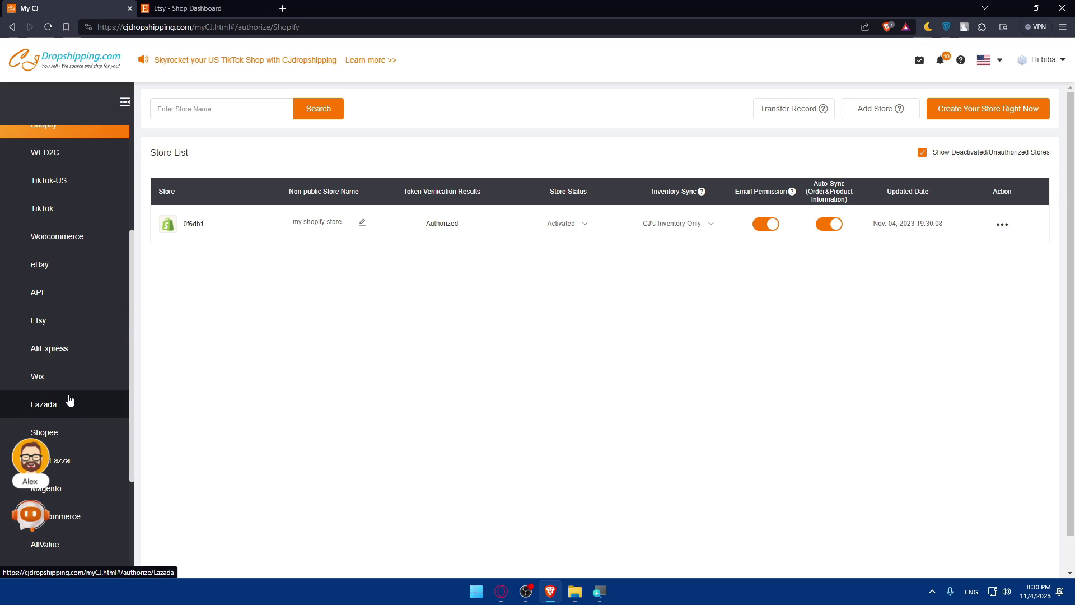
{"action": "scroll", "coordinate": [70, 399], "scroll_direction": "up", "scroll_amount": 1}
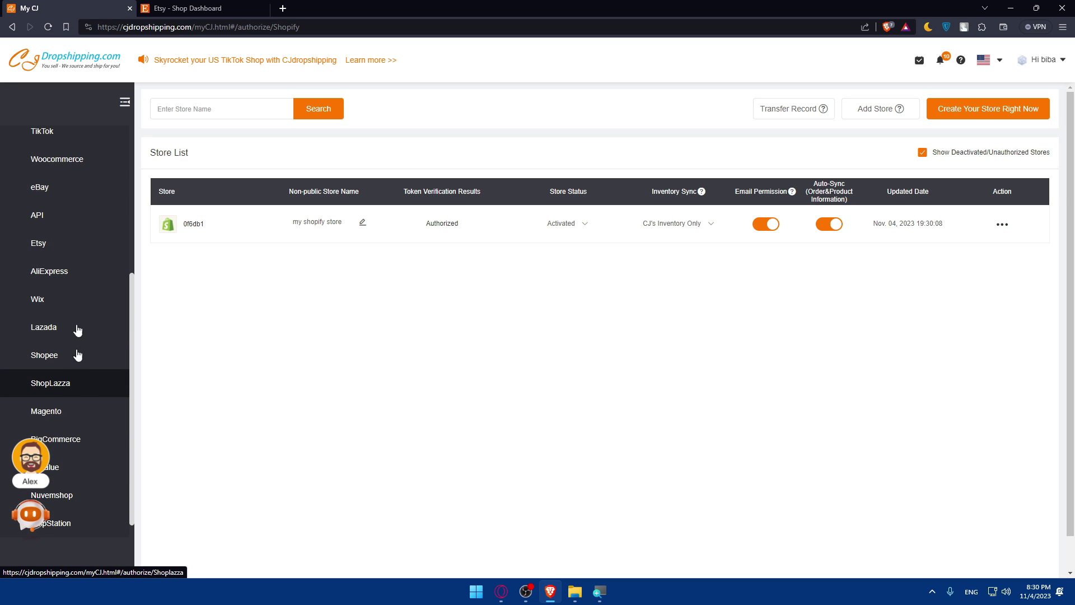
{"action": "left_click", "coordinate": [48, 247]}
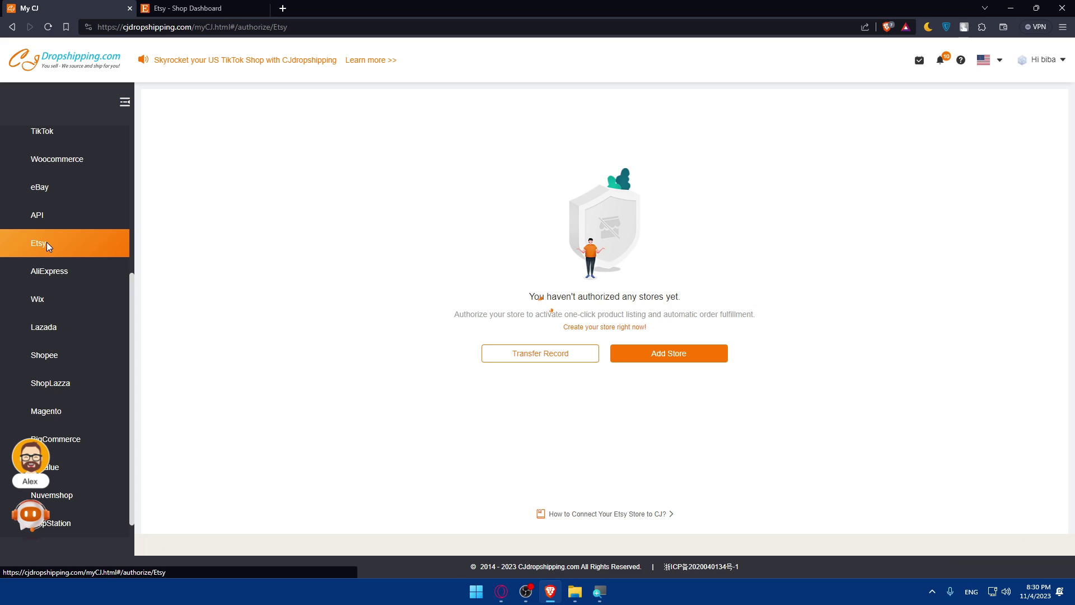
{"action": "left_click_drag", "start_coordinate": [502, 277], "coordinate": [682, 288]}
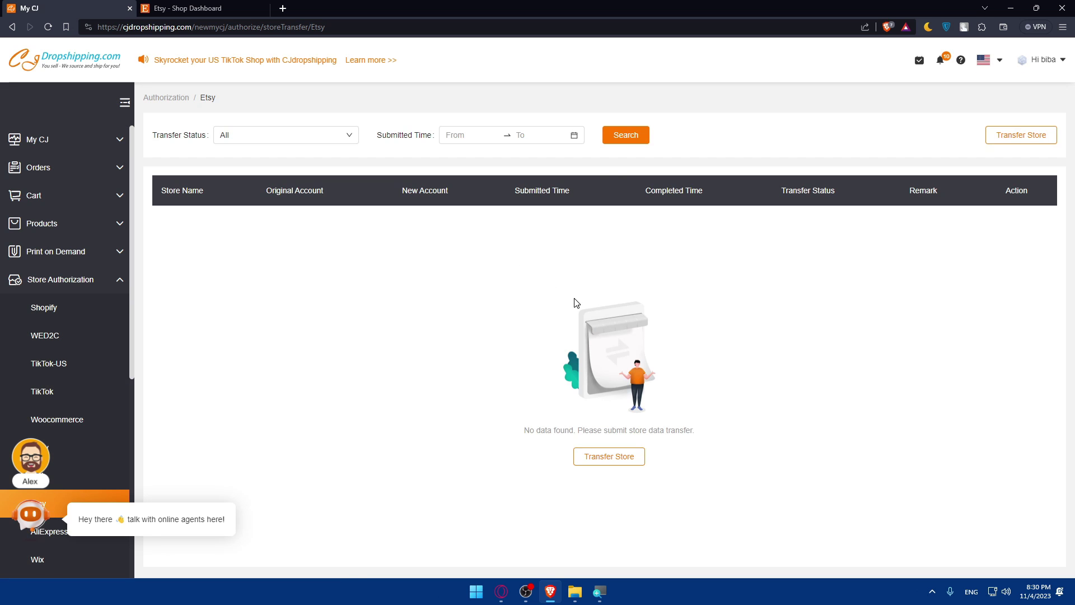
{"action": "left_click", "coordinate": [585, 455]}
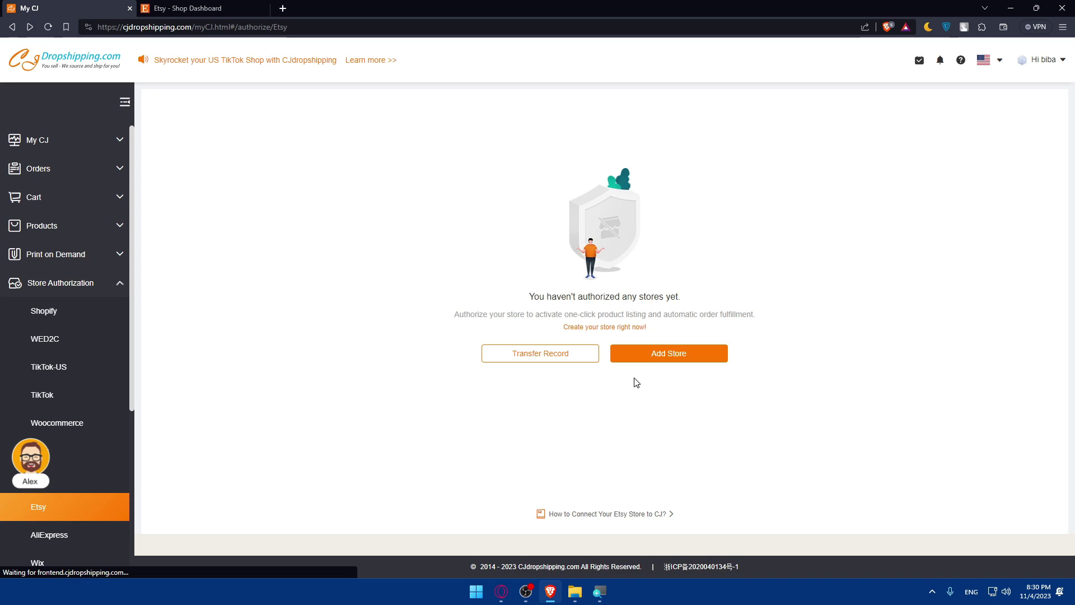
Try Add Store for Etsy, read the linked Etsy-via-Shopify tutorial, then return to My CJ
{"action": "left_click", "coordinate": [653, 354]}
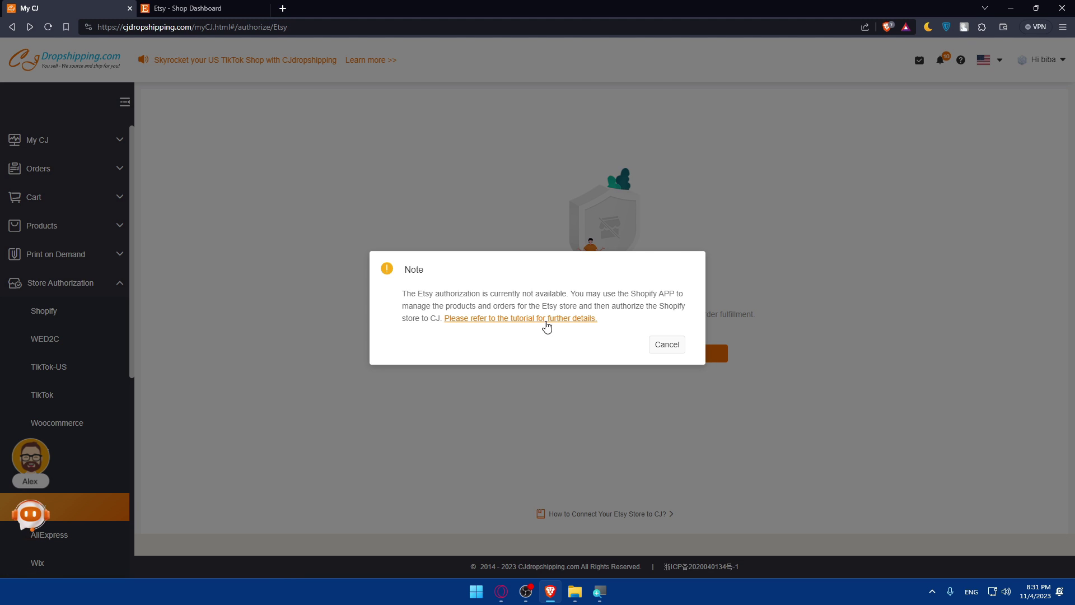
{"action": "left_click", "coordinate": [546, 318]}
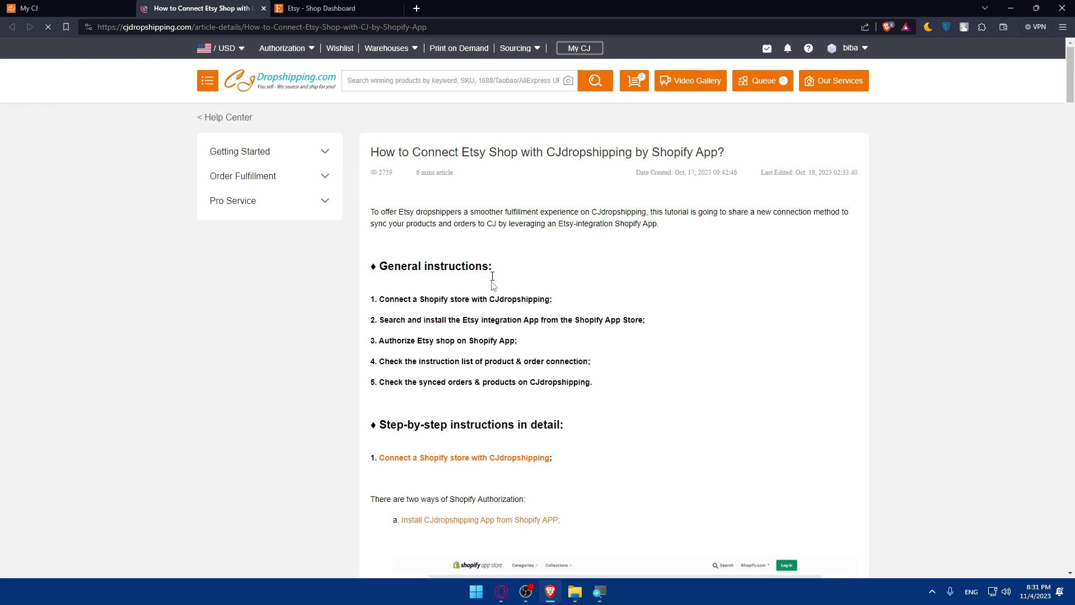
{"action": "scroll", "coordinate": [492, 283], "scroll_direction": "down", "scroll_amount": 5}
{"action": "scroll", "coordinate": [473, 274], "scroll_direction": "up", "scroll_amount": 3}
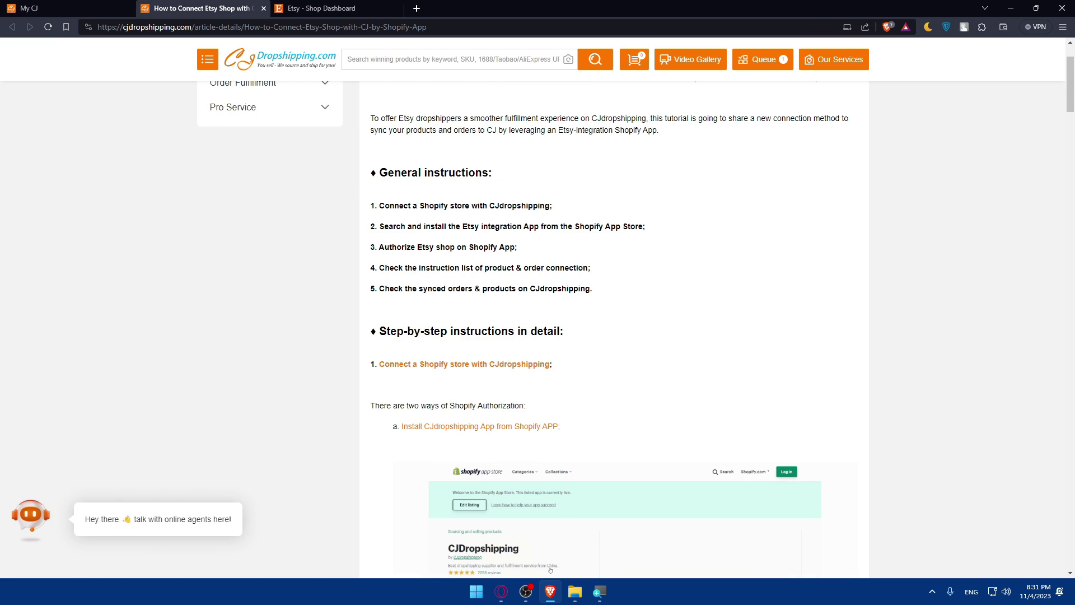
{"action": "scroll", "coordinate": [550, 569], "scroll_direction": "up", "scroll_amount": 2}
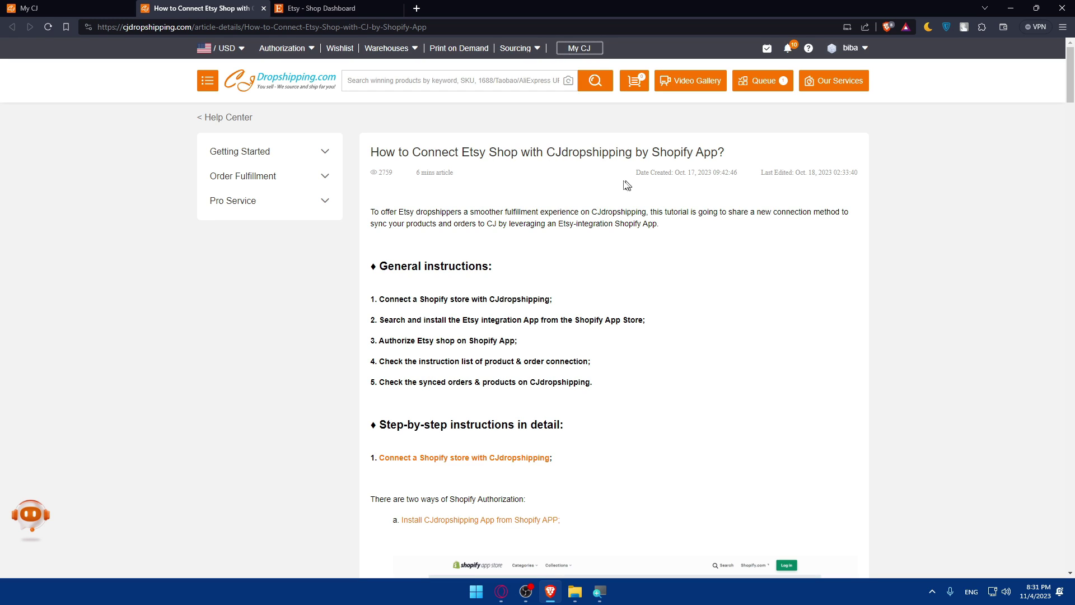
{"action": "scroll", "coordinate": [585, 227], "scroll_direction": "down", "scroll_amount": 7}
{"action": "scroll", "coordinate": [582, 232], "scroll_direction": "up", "scroll_amount": 2}
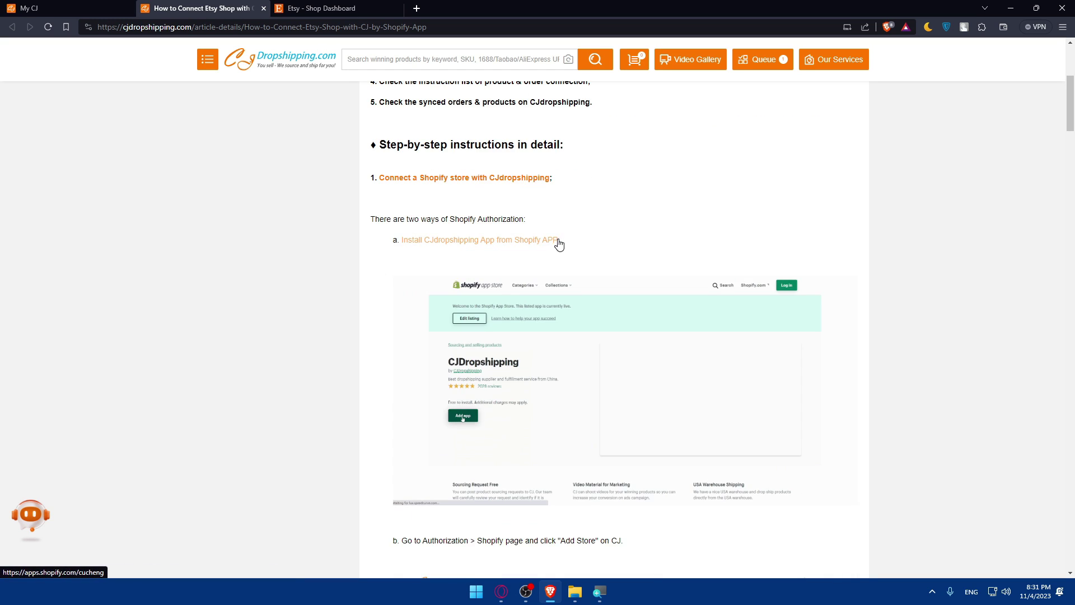
{"action": "left_click", "coordinate": [35, 7]}
Dismiss the note and review the Shopify, WED2C and Wix store authorizations, ending on Shopify
{"action": "left_click", "coordinate": [666, 345]}
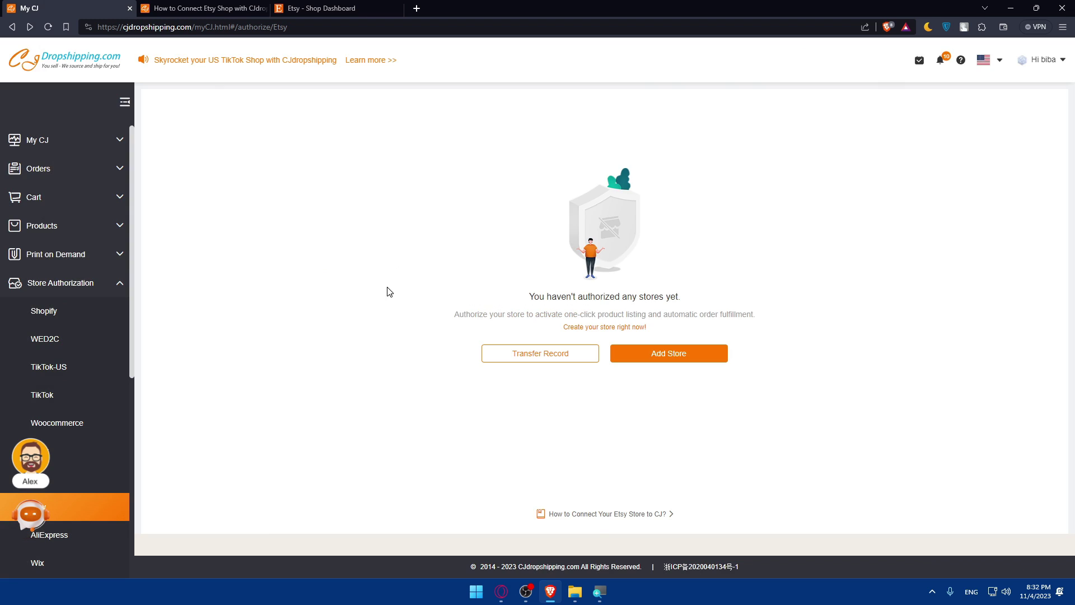
{"action": "left_click", "coordinate": [59, 307]}
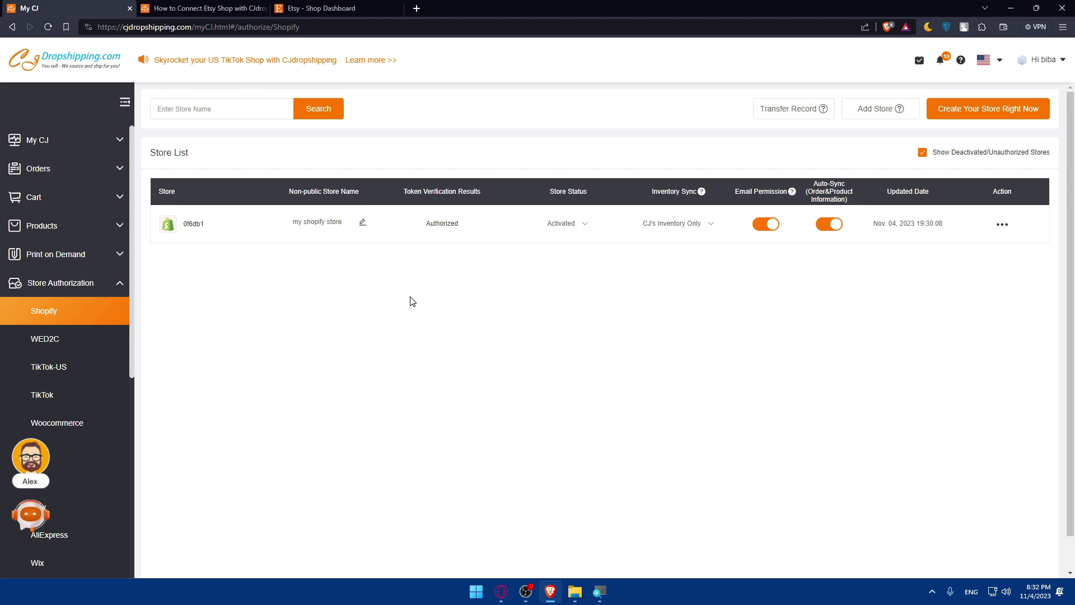
{"action": "left_click", "coordinate": [63, 346]}
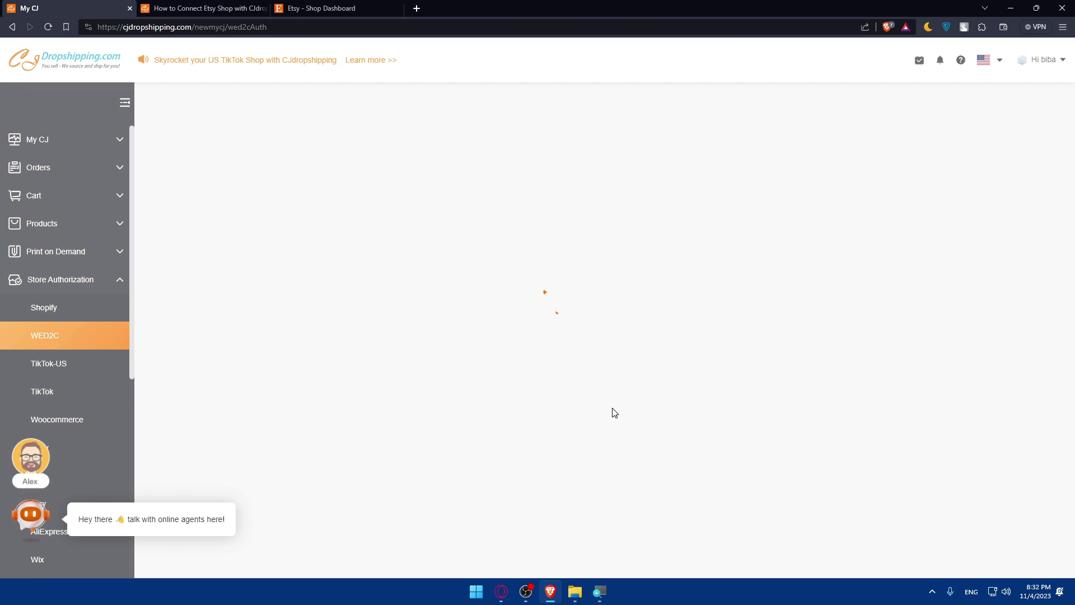
{"action": "scroll", "coordinate": [73, 392], "scroll_direction": "down", "scroll_amount": 3}
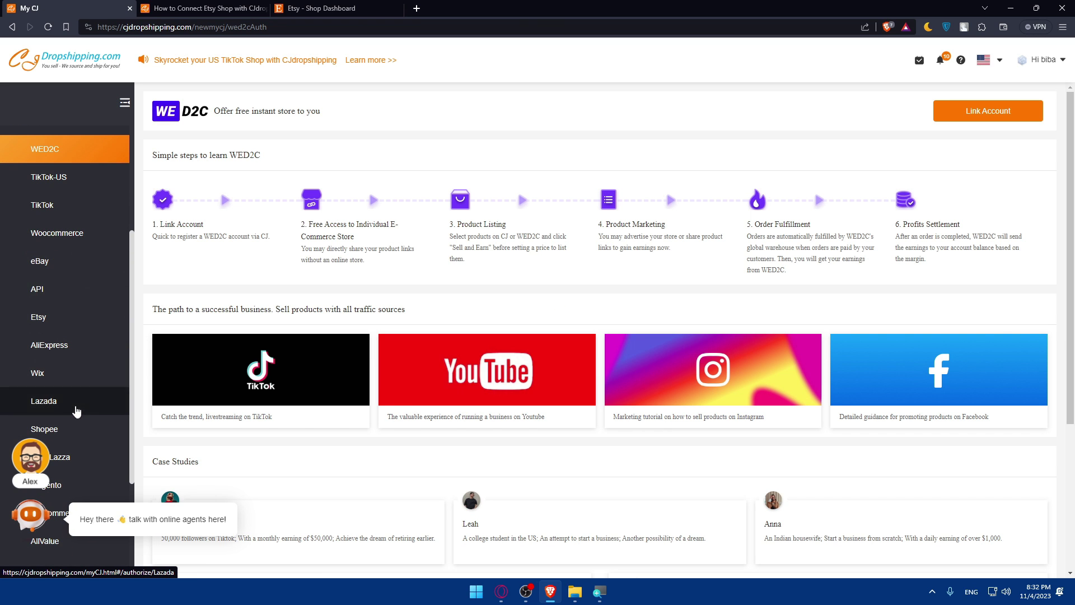
{"action": "left_click", "coordinate": [50, 378]}
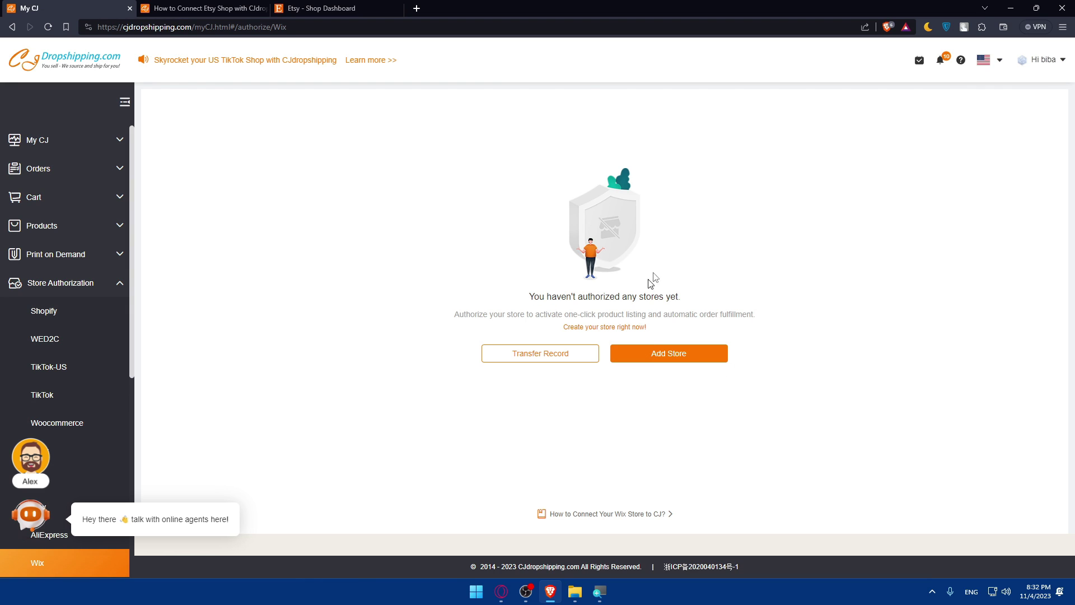
{"action": "left_click", "coordinate": [81, 309]}
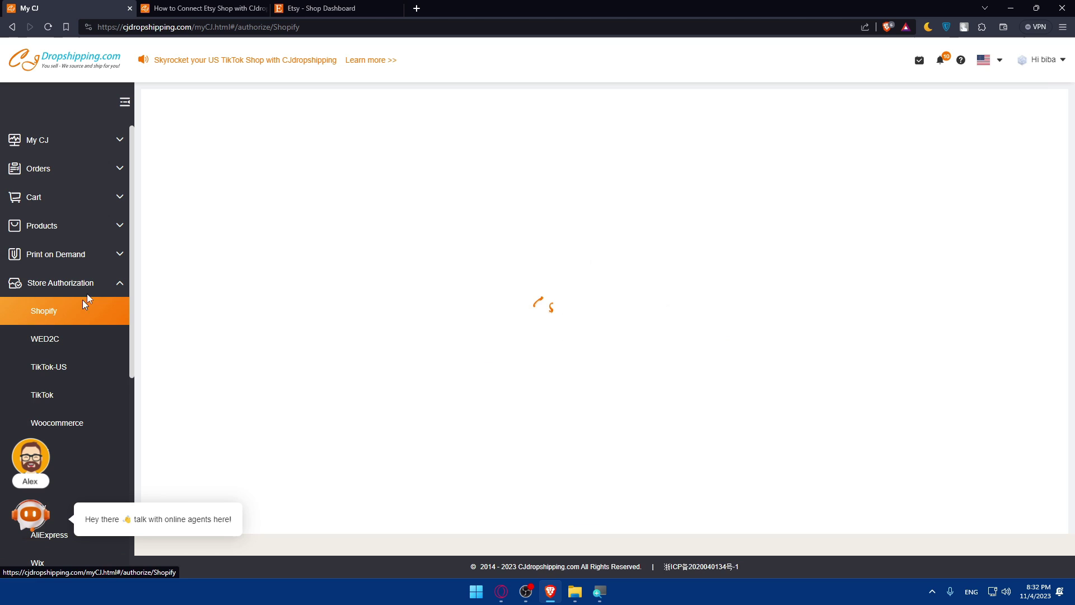
Load shopify.com in a new tab, then switch to the Etsy dashboard tab
{"action": "left_click", "coordinate": [417, 8]}
{"action": "type", "text": "shopify"}
{"action": "key", "text": "Return"}
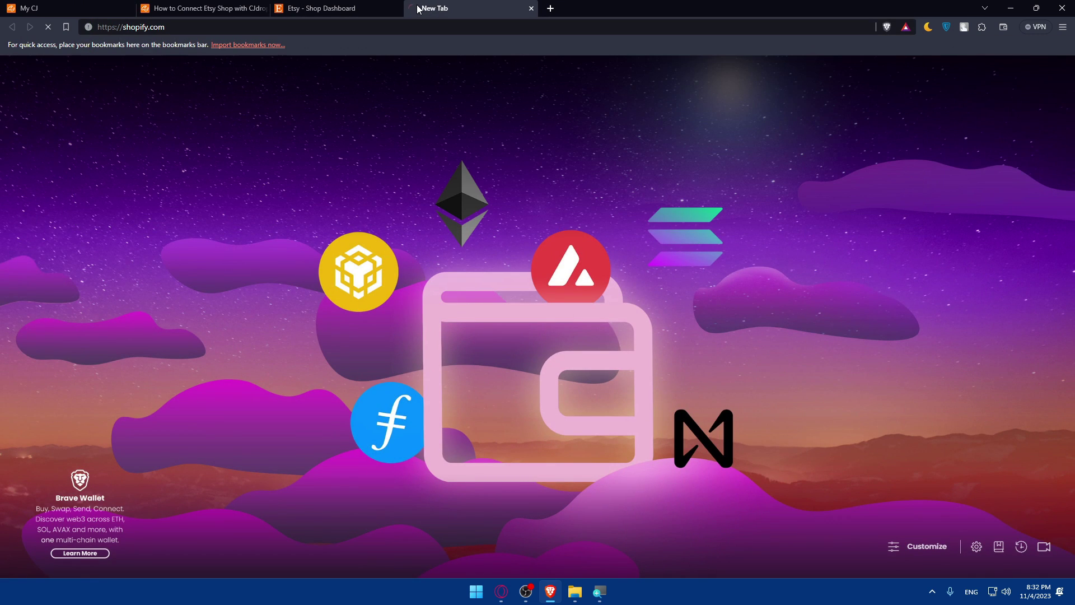
{"action": "left_click", "coordinate": [293, 6]}
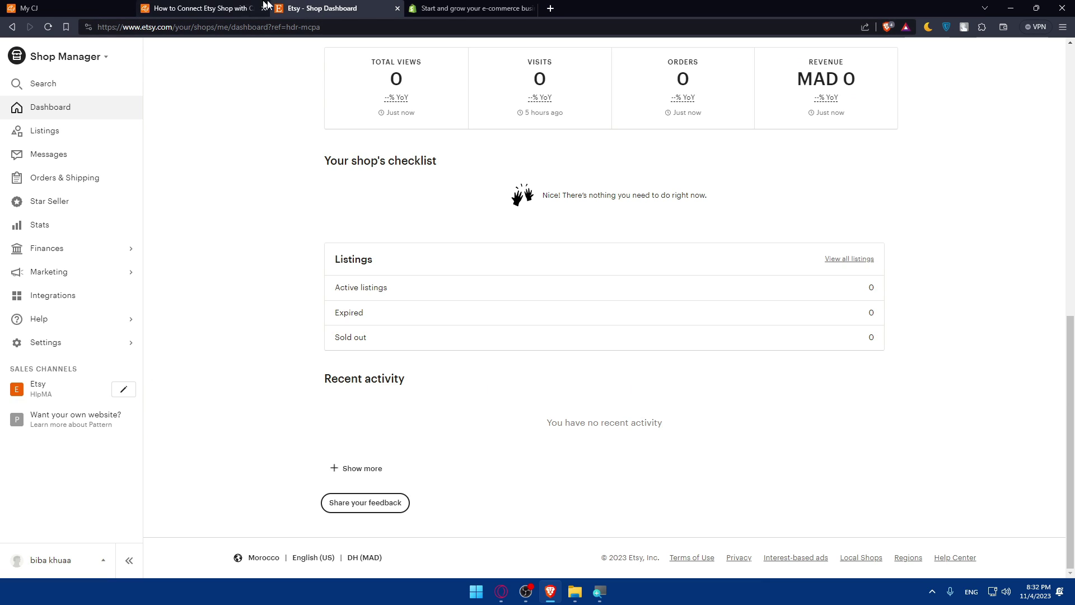
Move the CJ article tab after the Etsy tab and log in to the Shopify store admin
{"action": "left_click_drag", "start_coordinate": [268, 5], "coordinate": [381, 7]}
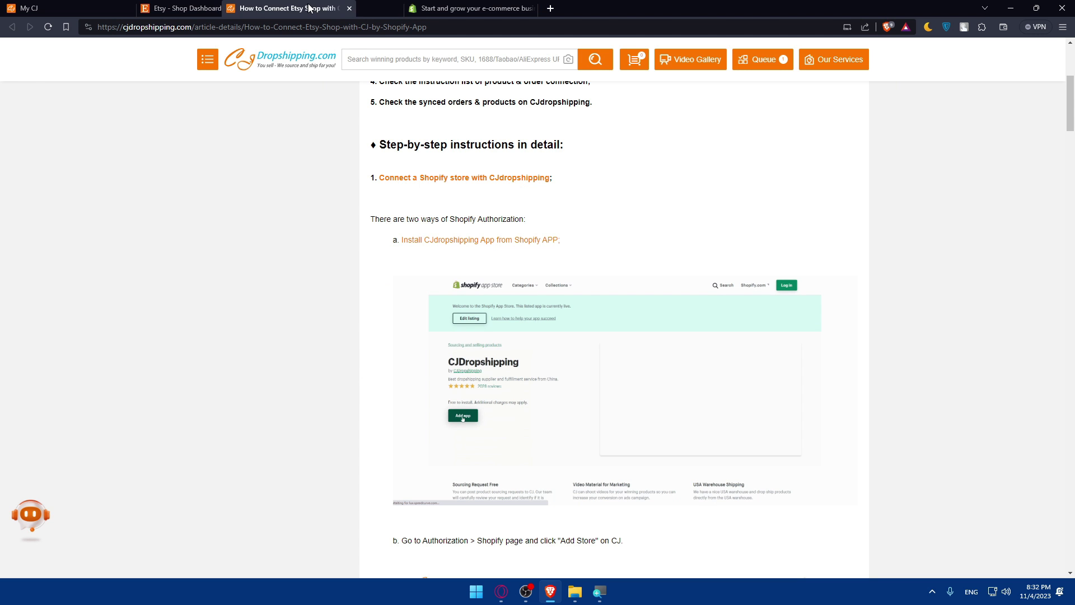
{"action": "scroll", "coordinate": [511, 229], "scroll_direction": "up", "scroll_amount": 3}
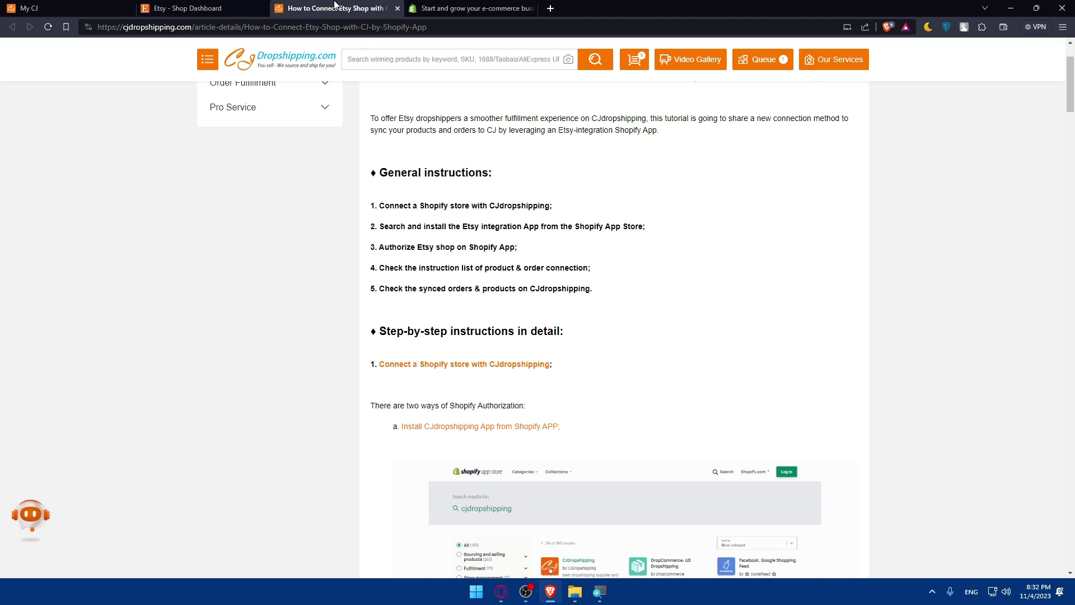
{"action": "left_click", "coordinate": [469, 8]}
{"action": "left_click", "coordinate": [811, 58]}
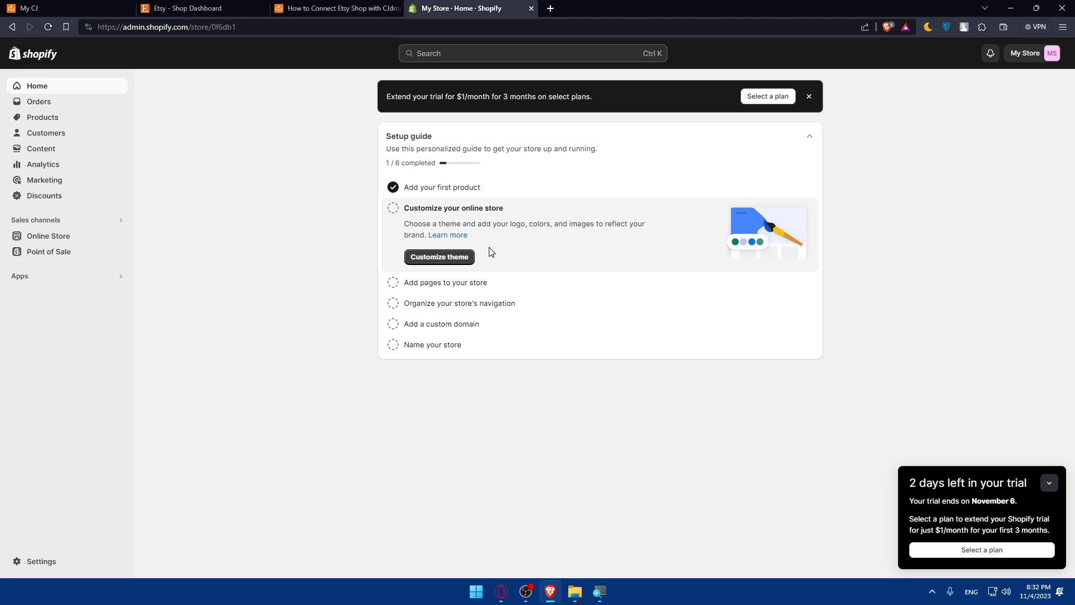
From Apps > All recommended apps, search the App Store for 'etsy', then return to the CJ tutorial
{"action": "left_click", "coordinate": [70, 280]}
{"action": "left_click", "coordinate": [396, 161]}
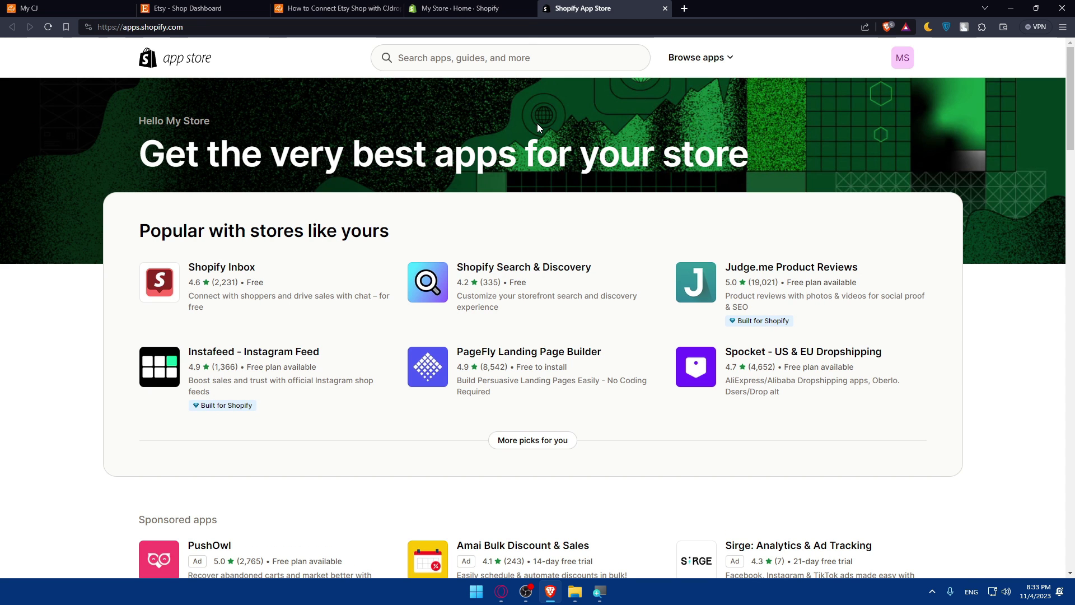
{"action": "left_click", "coordinate": [443, 57]}
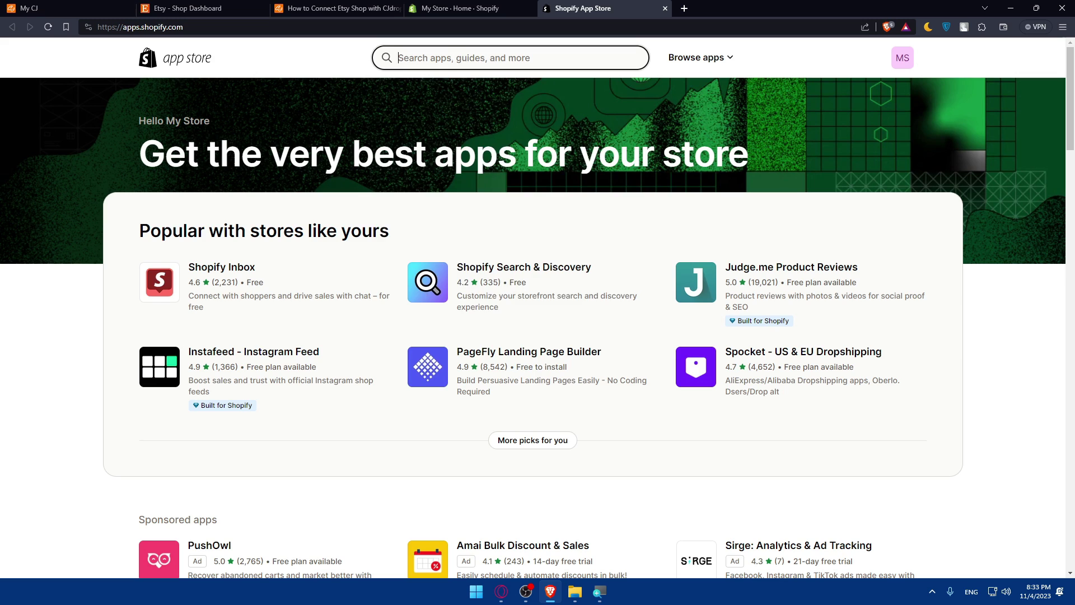
{"action": "type", "text": "etsy"}
{"action": "key", "text": "Return"}
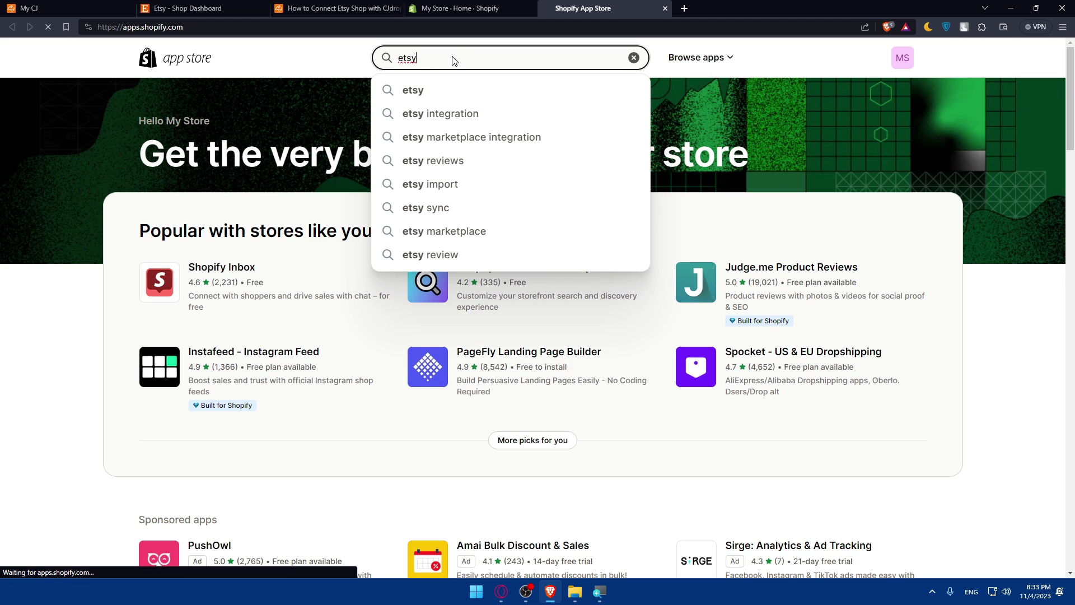
{"action": "left_click", "coordinate": [307, 7]}
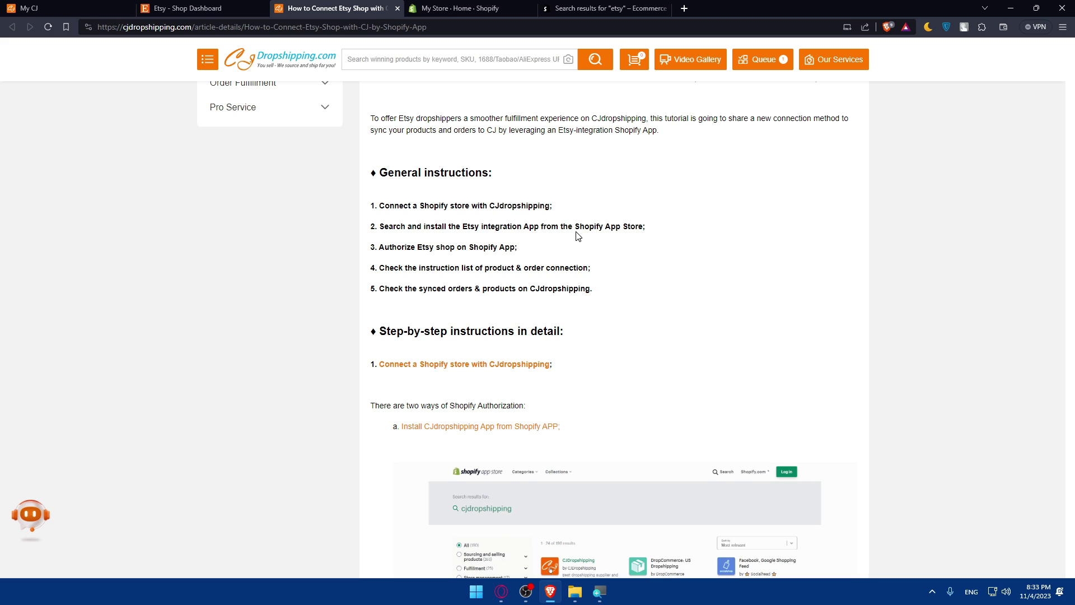
Scroll the tutorial down to step 2, which recommends the 'Etsy Integration & Sync – DPL' app
{"action": "scroll", "coordinate": [578, 236], "scroll_direction": "down", "scroll_amount": 2}
{"action": "scroll", "coordinate": [577, 240], "scroll_direction": "down", "scroll_amount": 2}
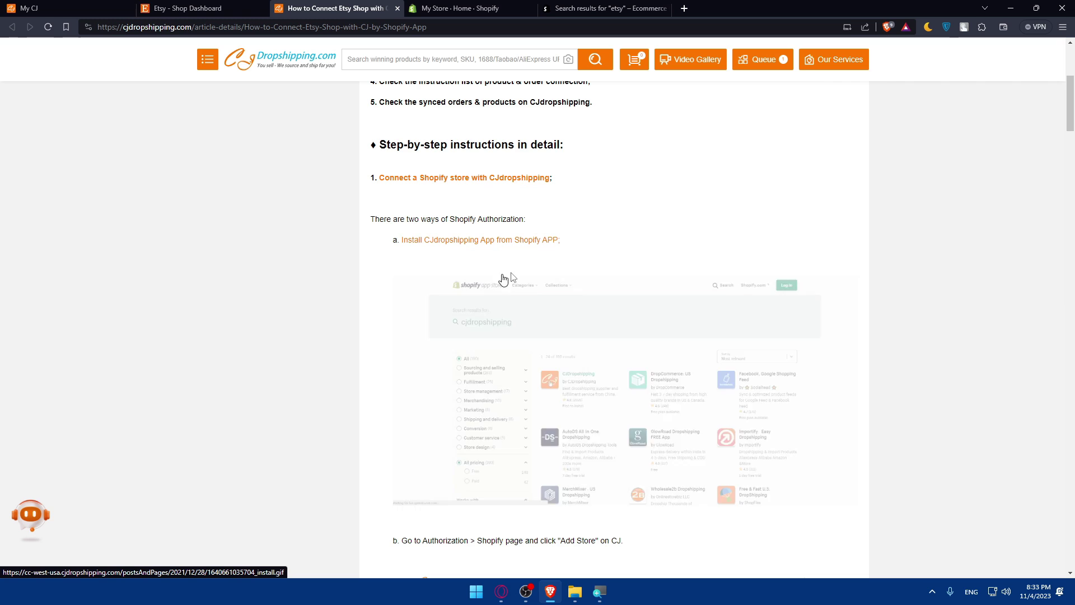
{"action": "scroll", "coordinate": [560, 358], "scroll_direction": "down", "scroll_amount": 7}
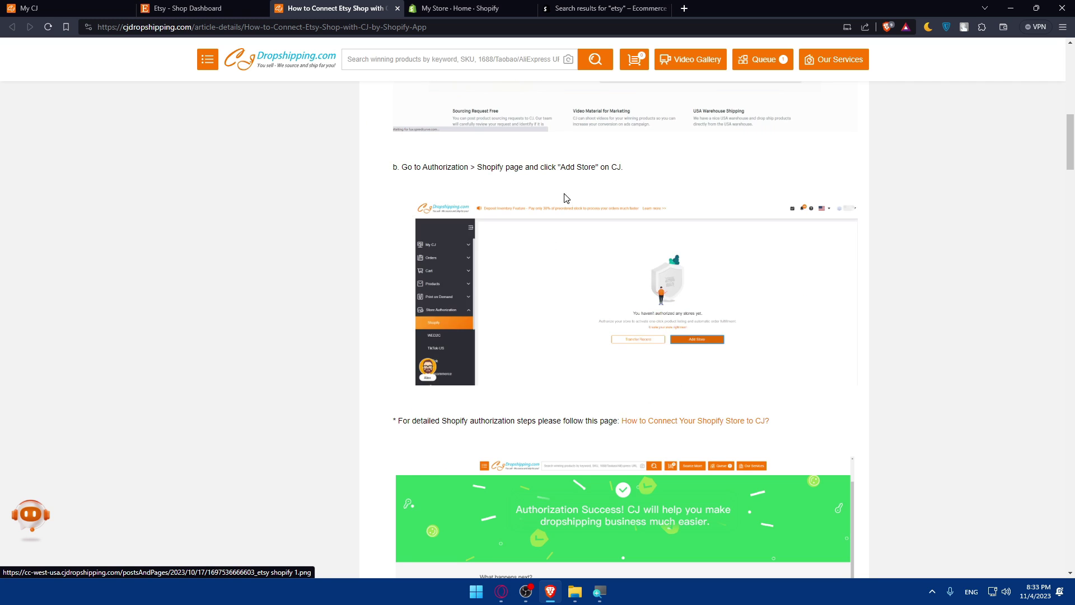
{"action": "scroll", "coordinate": [487, 266], "scroll_direction": "up", "scroll_amount": 5}
{"action": "scroll", "coordinate": [570, 269], "scroll_direction": "down", "scroll_amount": 5}
{"action": "scroll", "coordinate": [570, 269], "scroll_direction": "down", "scroll_amount": 7}
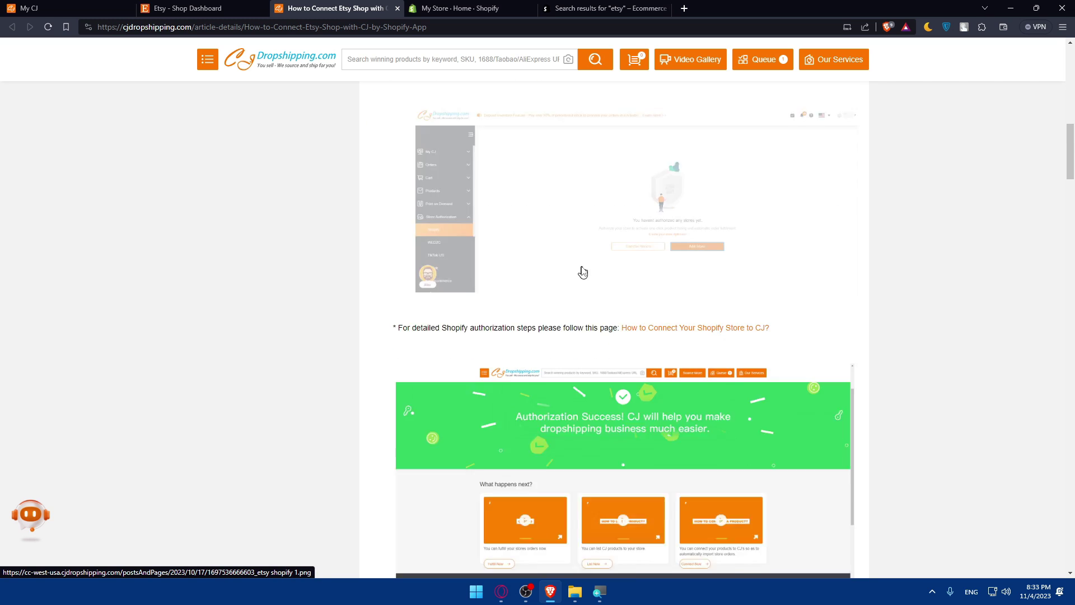
{"action": "scroll", "coordinate": [580, 271], "scroll_direction": "up", "scroll_amount": 5}
{"action": "scroll", "coordinate": [644, 246], "scroll_direction": "down", "scroll_amount": 8}
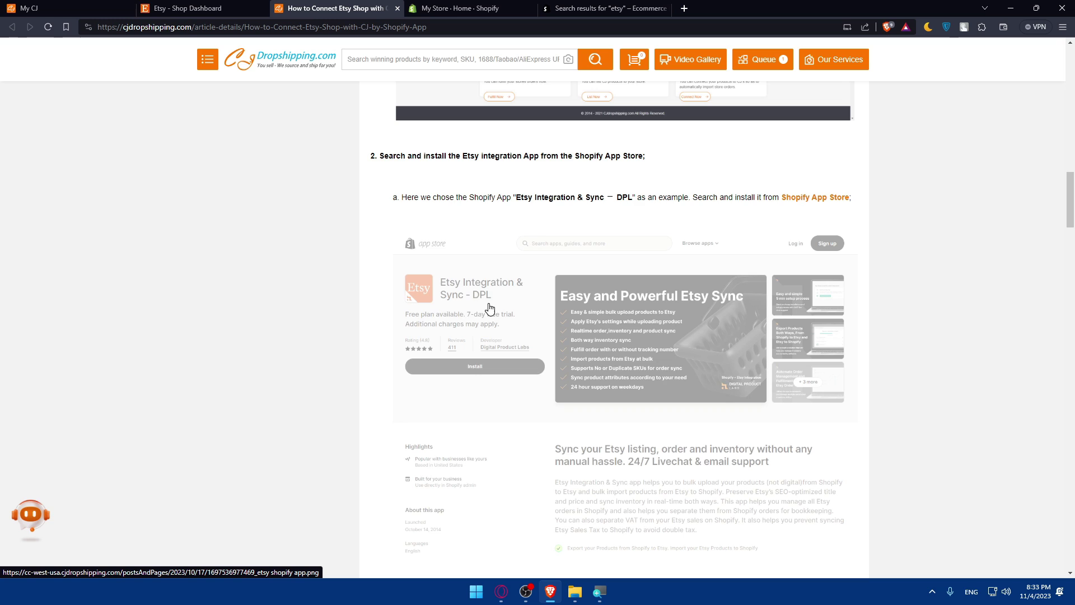
Open the Etsy Integration & Sync - DPL app listing and read the CJ tutorial's install step
{"action": "left_click", "coordinate": [602, 8]}
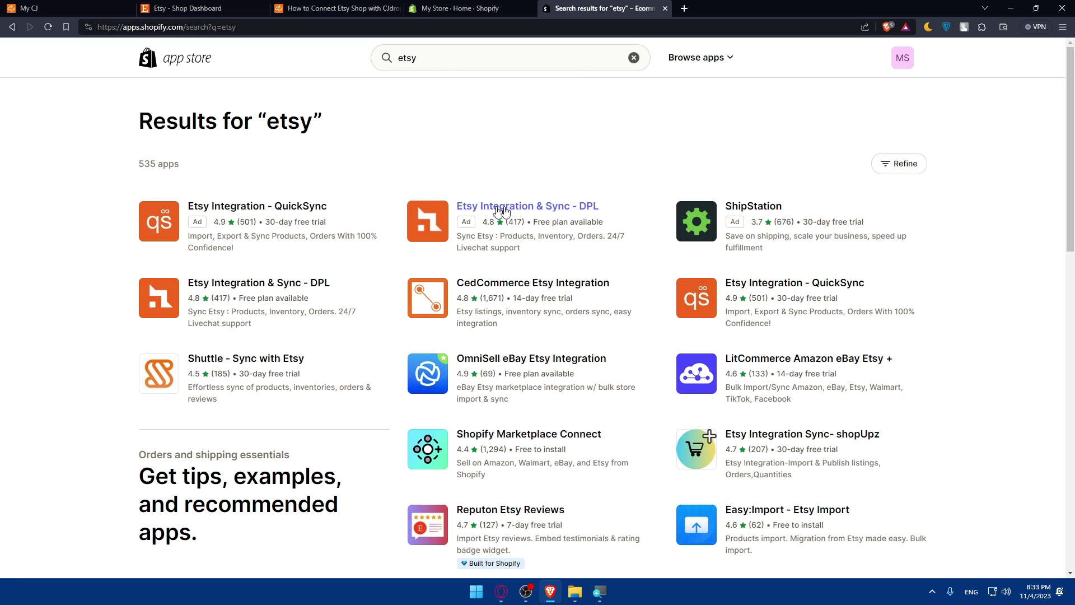
{"action": "left_click", "coordinate": [274, 289]}
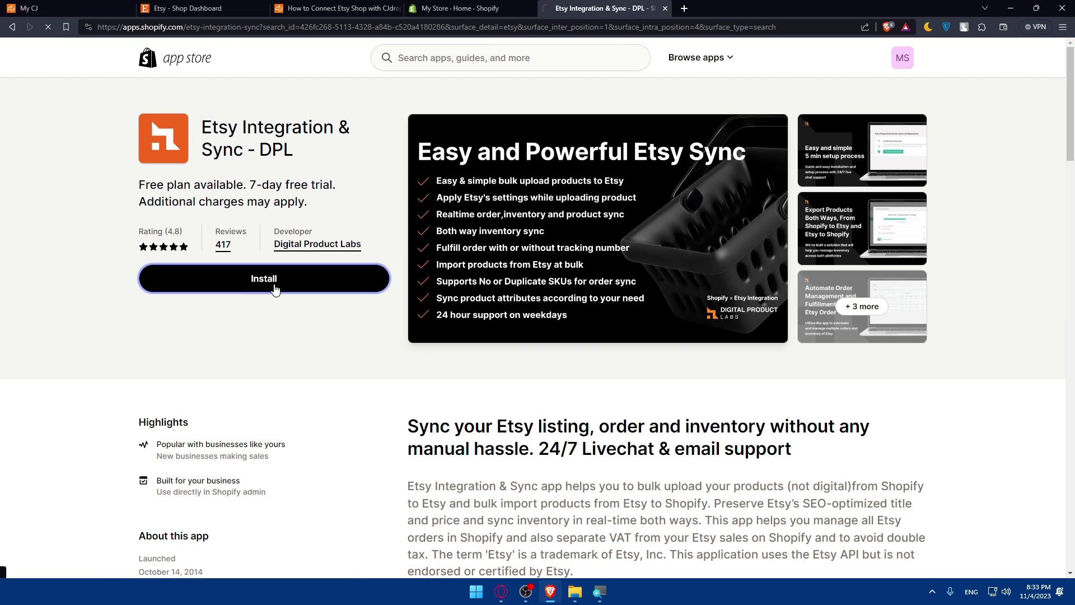
{"action": "left_click", "coordinate": [462, 8]}
{"action": "key", "text": "ctrl+shift+Tab"}
{"action": "scroll", "coordinate": [521, 283], "scroll_direction": "down", "scroll_amount": 4}
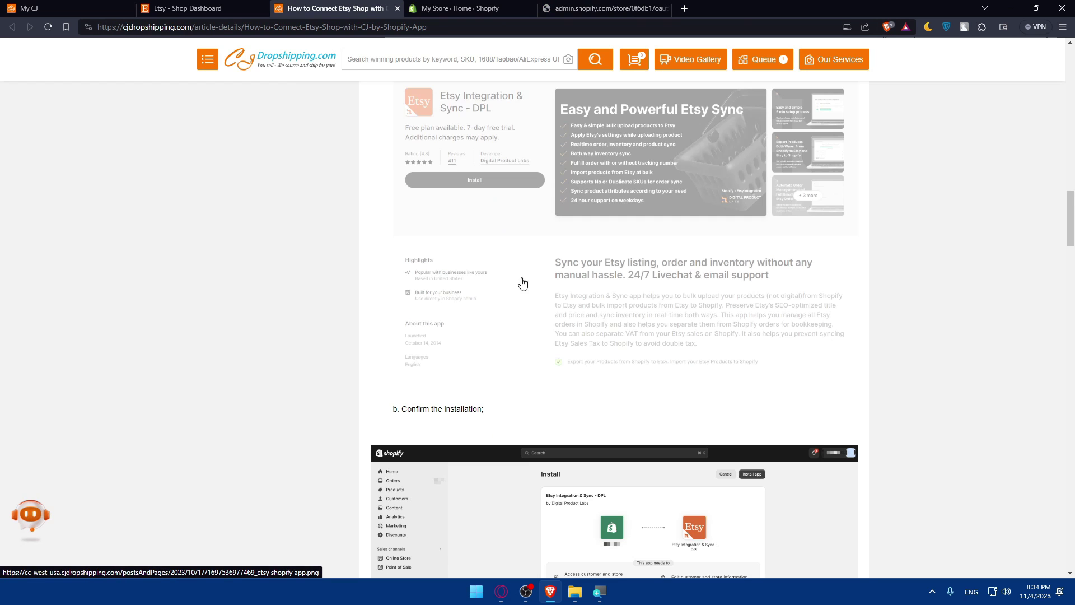
{"action": "scroll", "coordinate": [542, 245], "scroll_direction": "down", "scroll_amount": 6}
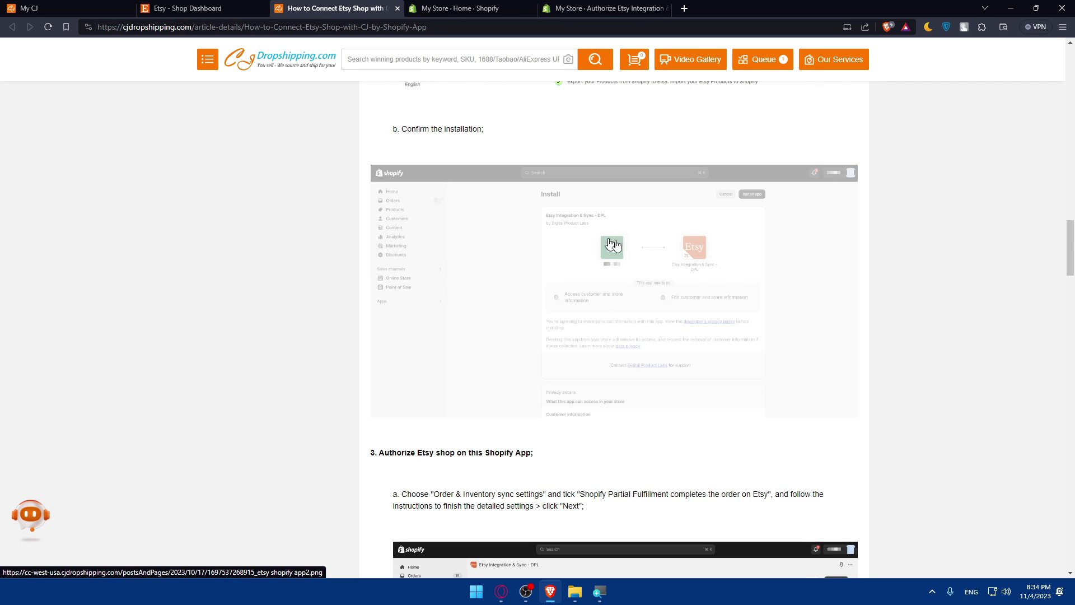
{"action": "scroll", "coordinate": [538, 354], "scroll_direction": "down", "scroll_amount": 5}
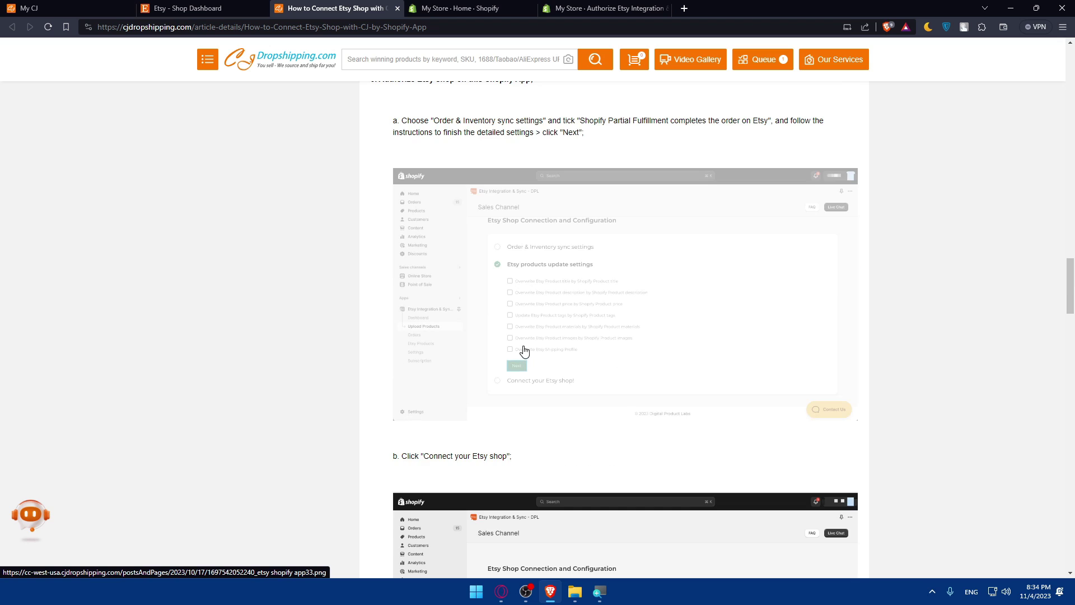
{"action": "scroll", "coordinate": [525, 351], "scroll_direction": "down", "scroll_amount": 3}
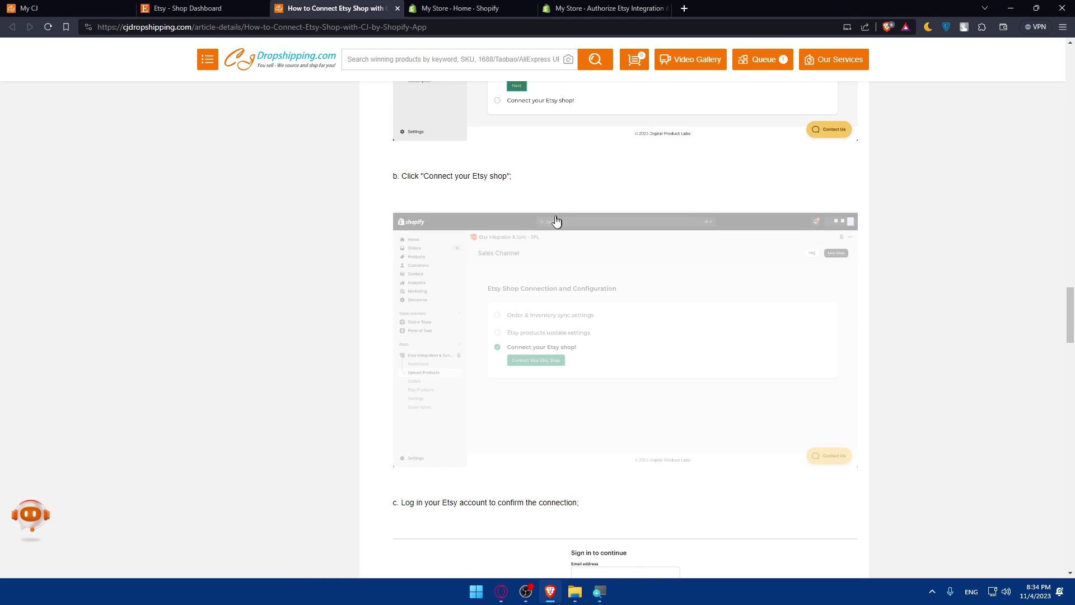
Install Etsy Integration & Sync - DPL on My Store and review the tutorial's next step
{"action": "left_click", "coordinate": [614, 6]}
{"action": "left_click", "coordinate": [768, 99]}
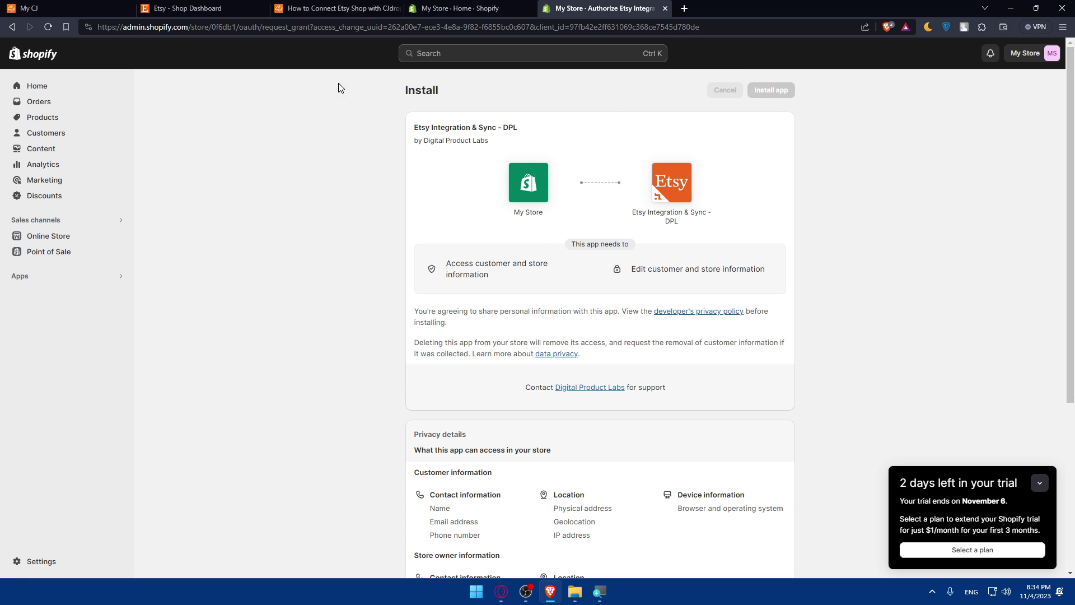
{"action": "left_click", "coordinate": [311, 7]}
{"action": "scroll", "coordinate": [577, 277], "scroll_direction": "up", "scroll_amount": 5}
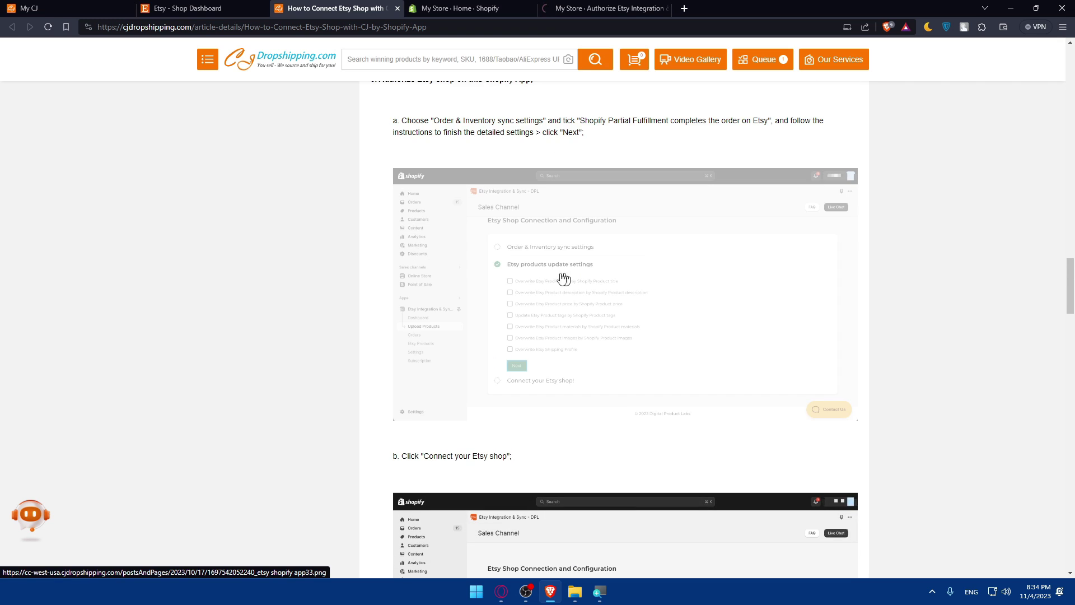
{"action": "scroll", "coordinate": [482, 268], "scroll_direction": "up", "scroll_amount": 2}
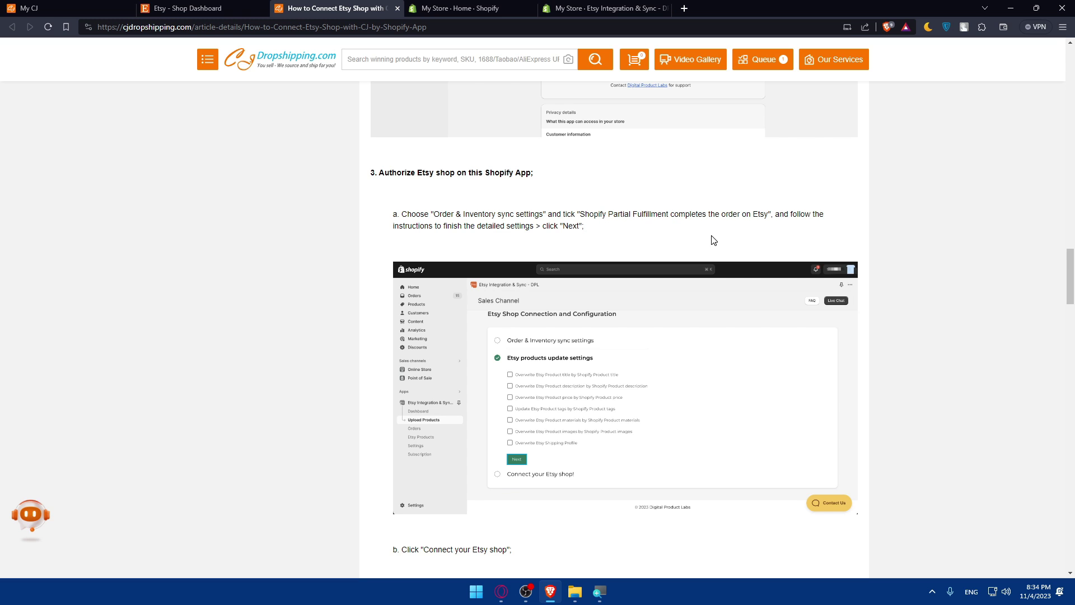
{"action": "scroll", "coordinate": [711, 237], "scroll_direction": "up", "scroll_amount": 5}
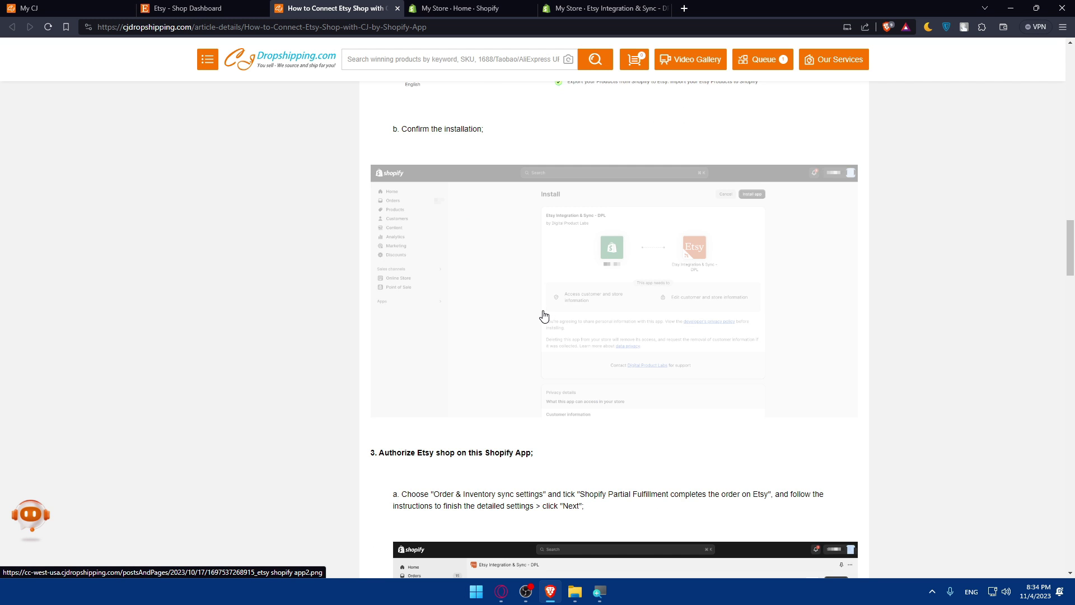
{"action": "scroll", "coordinate": [539, 317], "scroll_direction": "down", "scroll_amount": 2}
{"action": "left_click", "coordinate": [588, 8]}
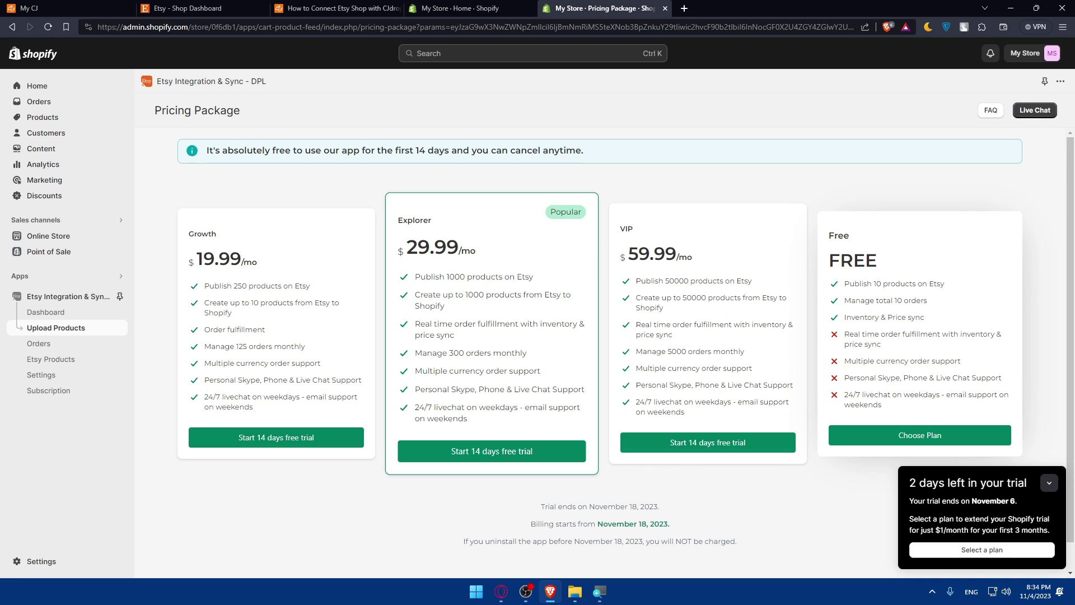
Choose the Free plan, then collapse the trial reminder and dismiss the sync help popup
{"action": "left_click", "coordinate": [924, 436]}
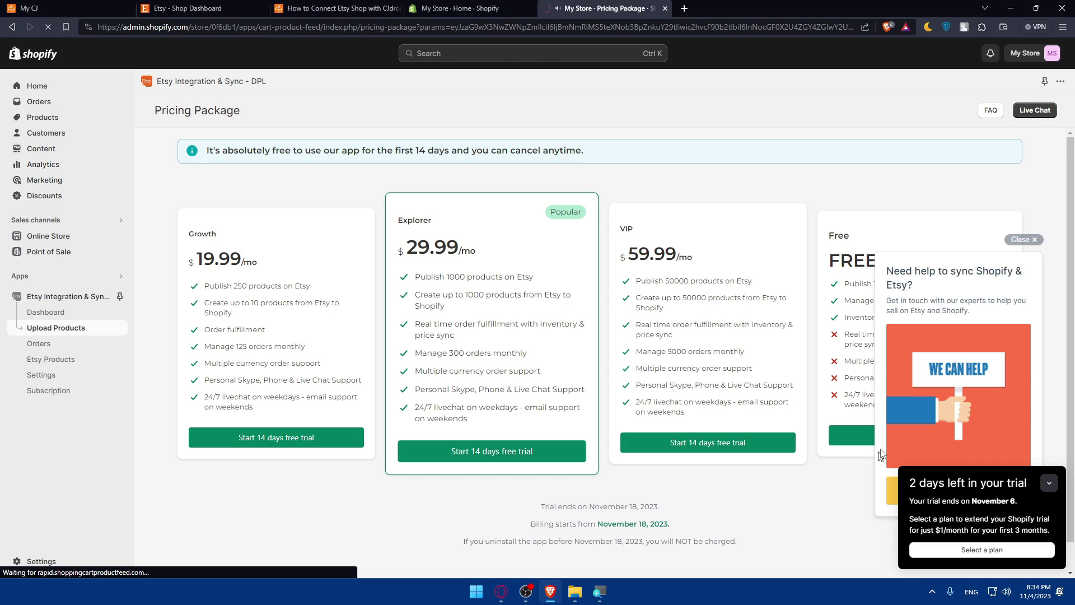
{"action": "left_click", "coordinate": [1048, 482]}
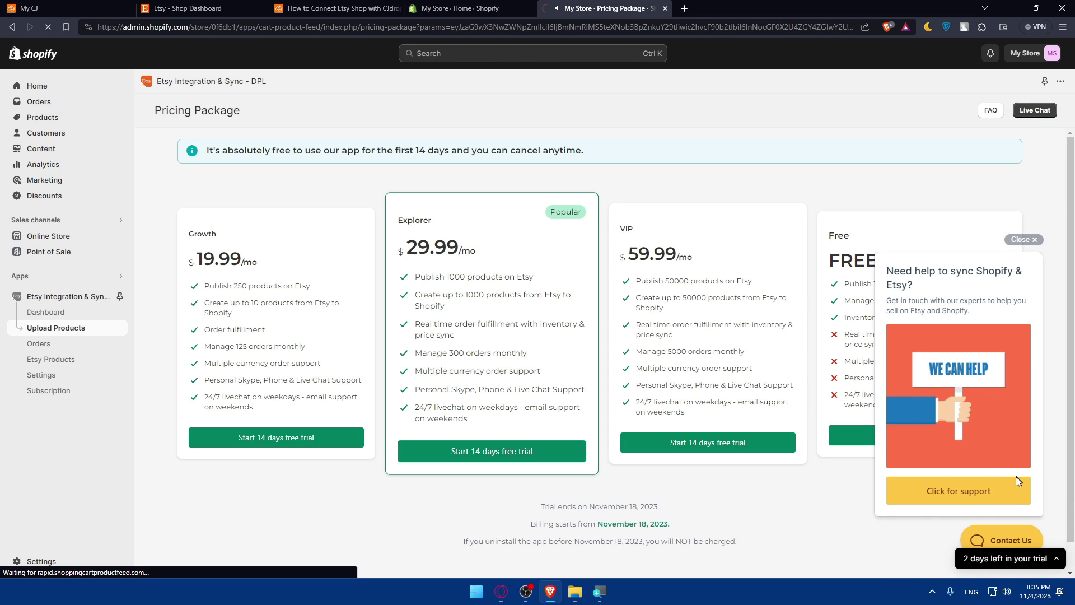
{"action": "left_click", "coordinate": [1021, 239]}
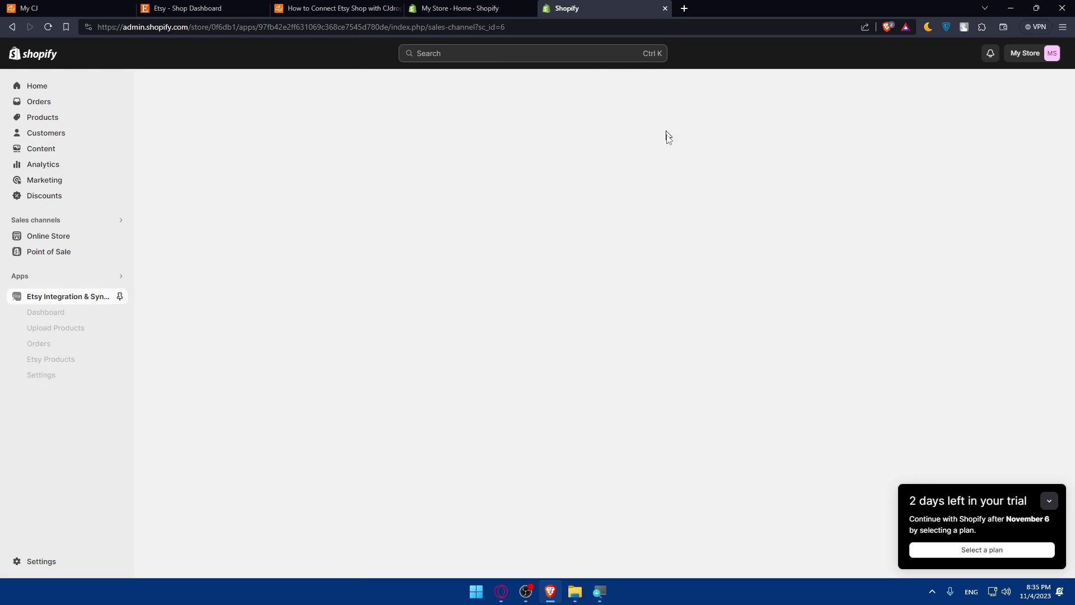
Keep both order sync and inventory sync enabled and save, checking the CJ tutorial first
{"action": "left_click", "coordinate": [1049, 483]}
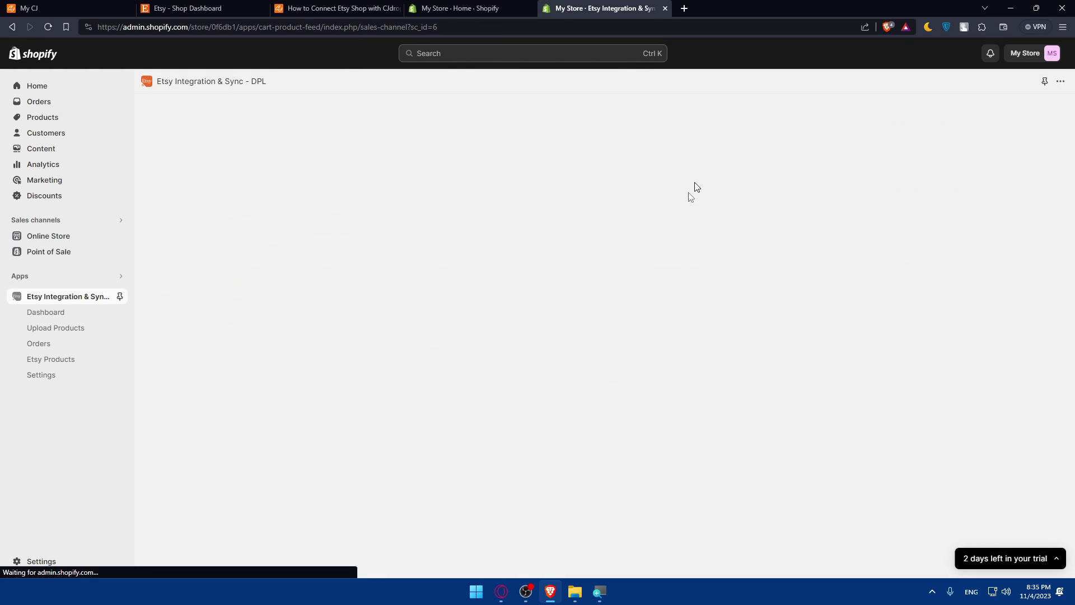
{"action": "scroll", "coordinate": [346, 286], "scroll_direction": "down", "scroll_amount": 2}
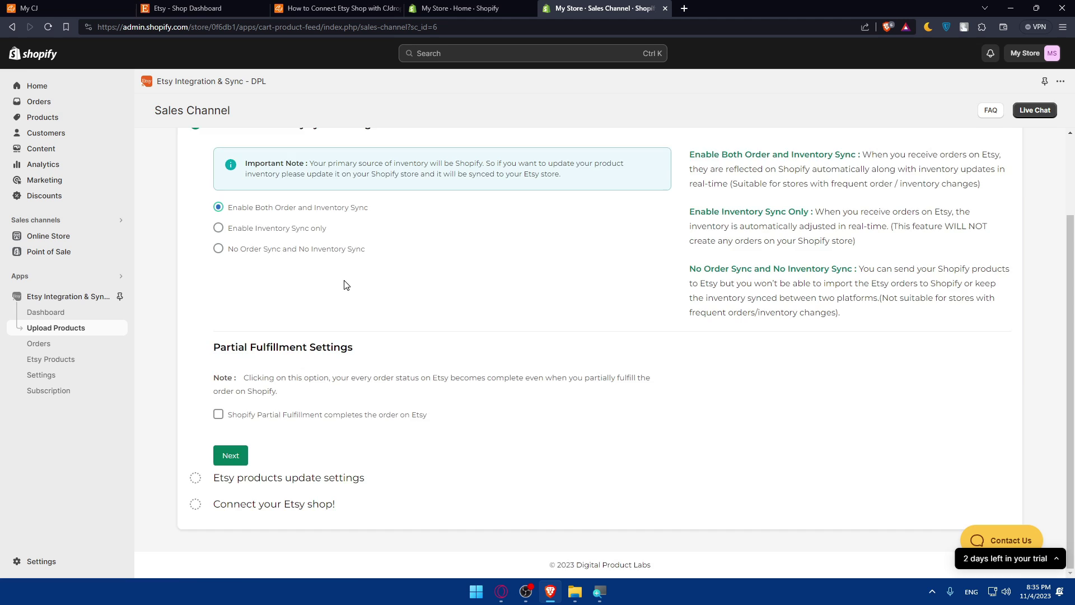
{"action": "scroll", "coordinate": [346, 285], "scroll_direction": "up", "scroll_amount": 2}
{"action": "left_click", "coordinate": [336, 8]}
{"action": "scroll", "coordinate": [554, 212], "scroll_direction": "up", "scroll_amount": 5}
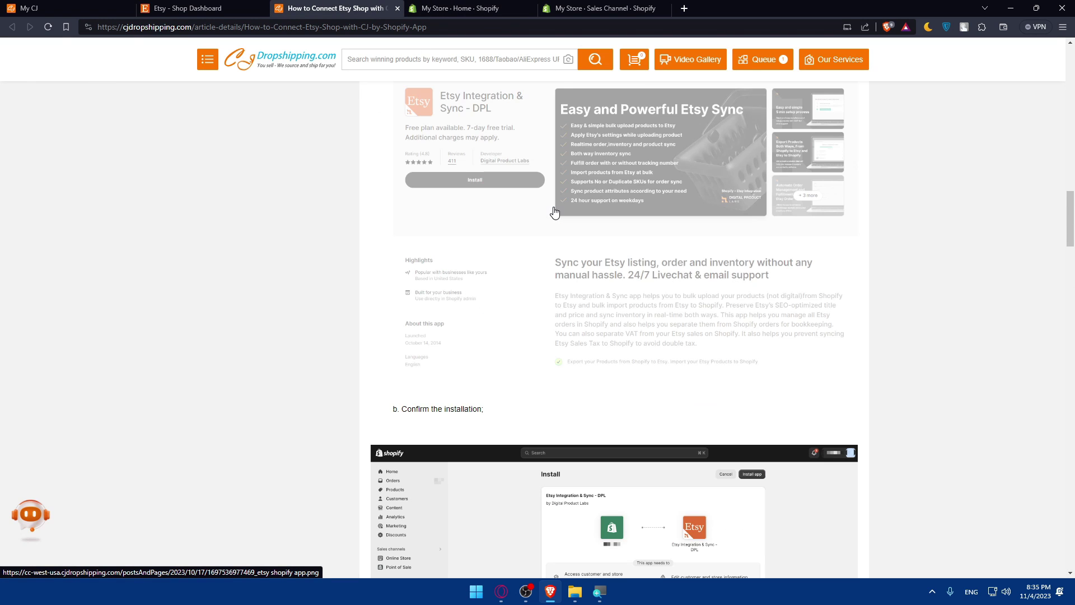
{"action": "scroll", "coordinate": [554, 212], "scroll_direction": "down", "scroll_amount": 2}
{"action": "scroll", "coordinate": [554, 212], "scroll_direction": "down", "scroll_amount": 2}
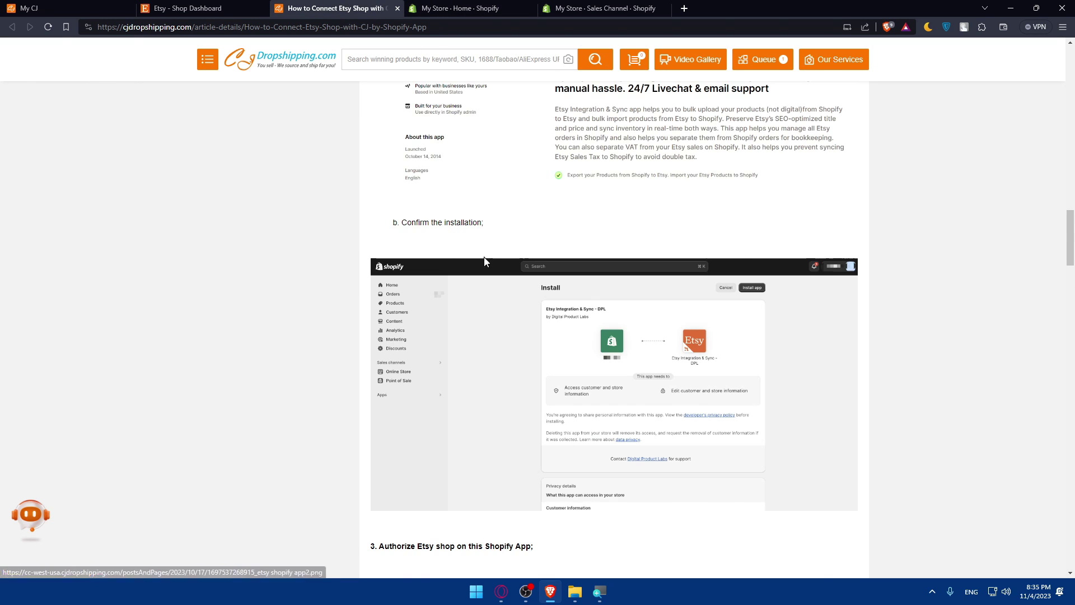
{"action": "scroll", "coordinate": [484, 257], "scroll_direction": "down", "scroll_amount": 6}
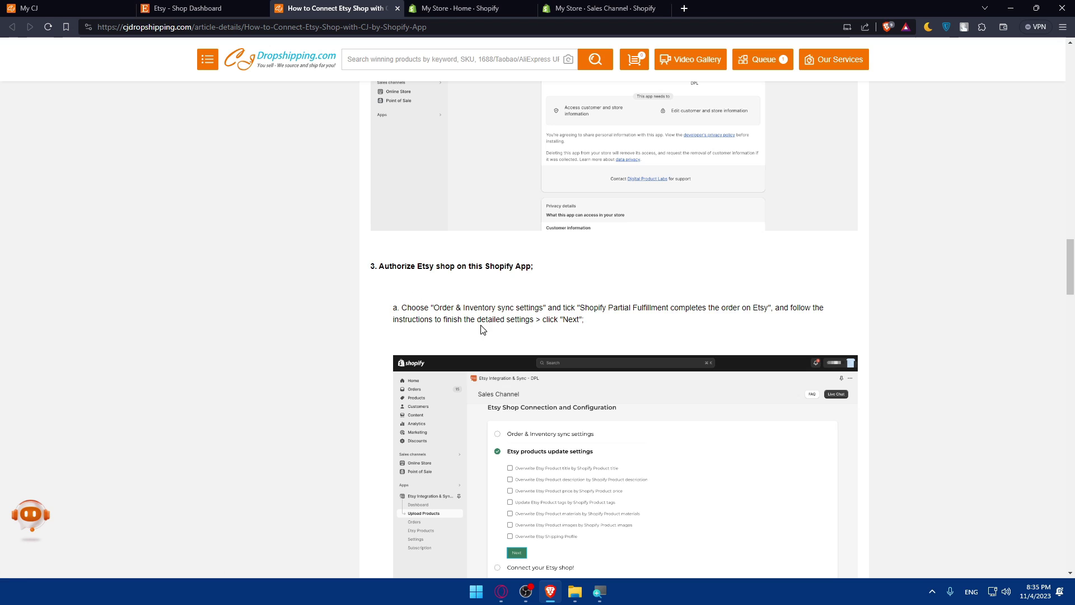
{"action": "left_click", "coordinate": [599, 9]}
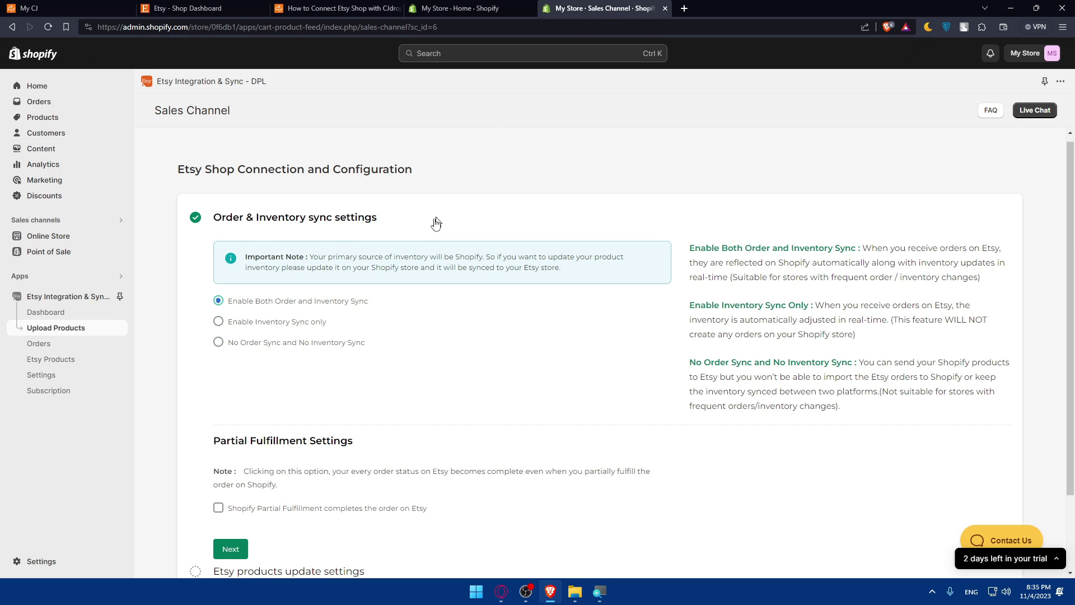
{"action": "scroll", "coordinate": [423, 251], "scroll_direction": "down", "scroll_amount": 2}
{"action": "scroll", "coordinate": [280, 353], "scroll_direction": "down", "scroll_amount": 3}
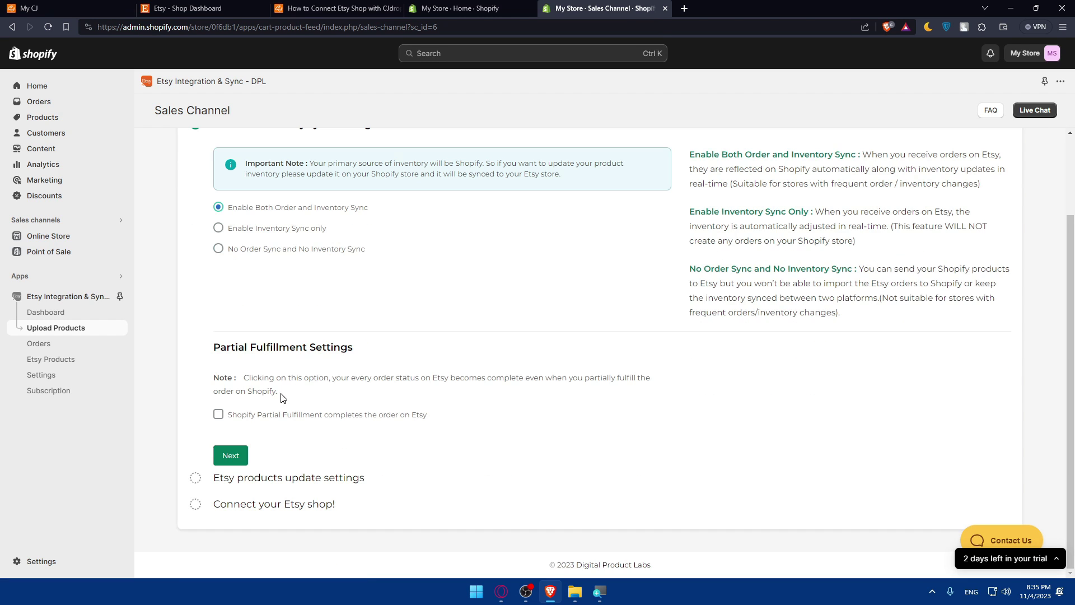
{"action": "left_click", "coordinate": [234, 461]}
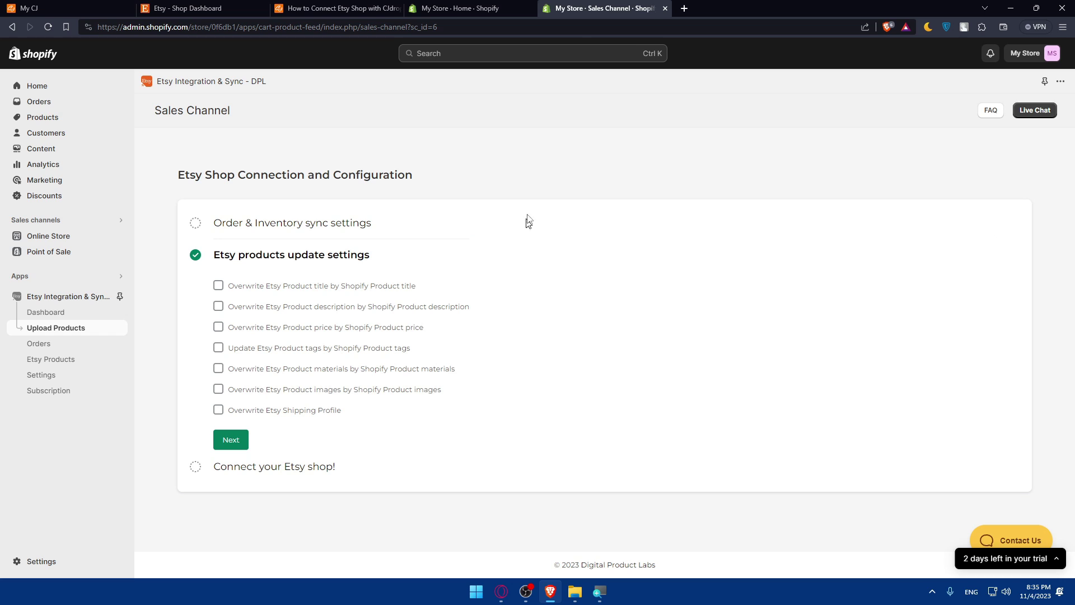
Under Etsy products update settings, overwrite only title and description, leaving prices and tags off
{"action": "left_click", "coordinate": [456, 8]}
{"action": "left_click", "coordinate": [336, 8]}
{"action": "scroll", "coordinate": [560, 280], "scroll_direction": "down", "scroll_amount": 3}
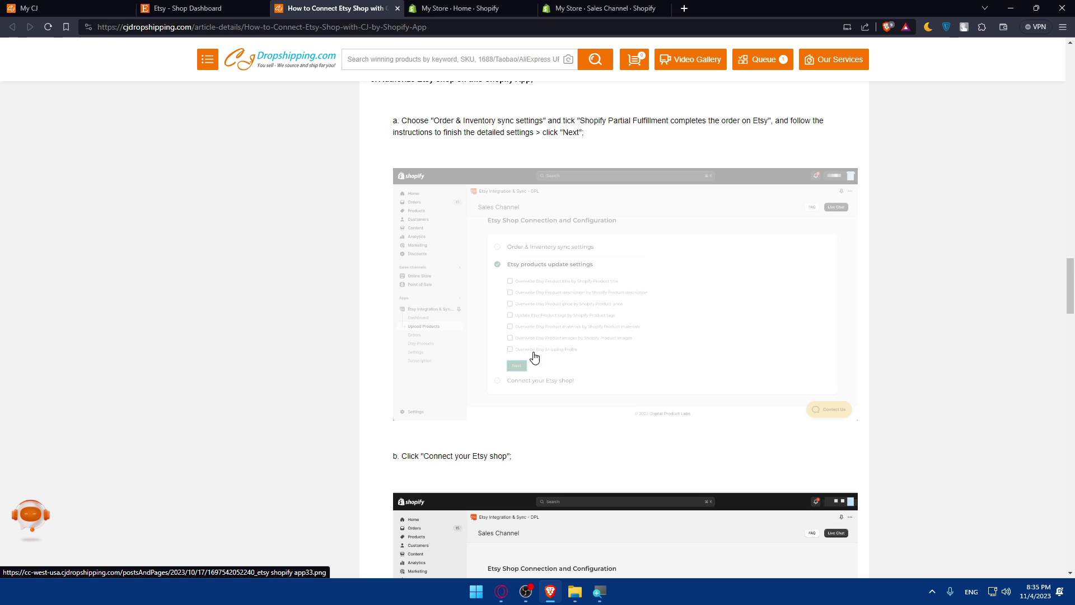
{"action": "left_click", "coordinate": [601, 8]}
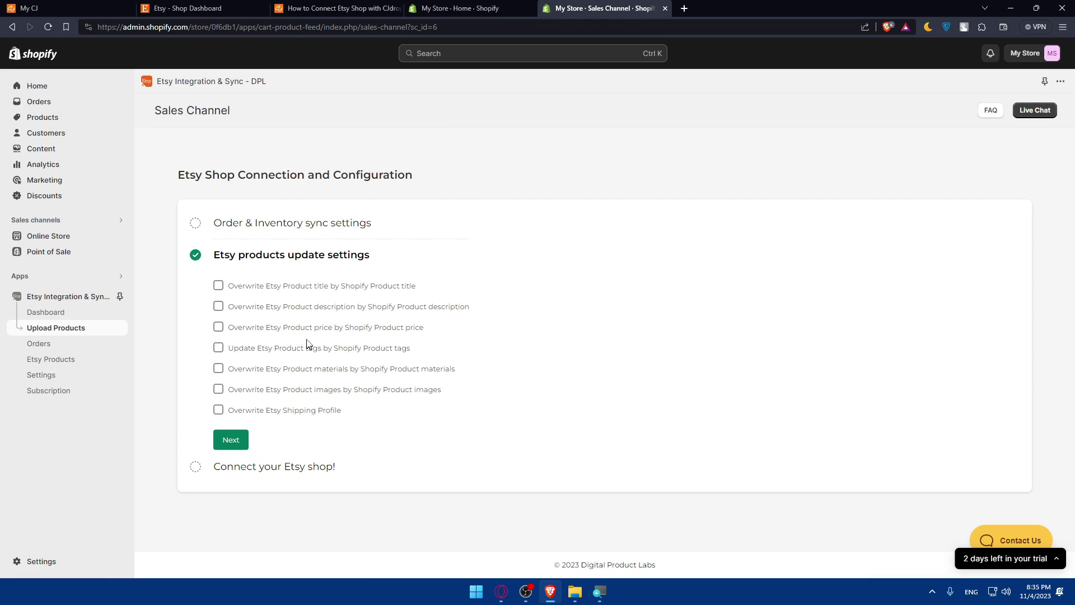
{"action": "left_click", "coordinate": [219, 306]}
{"action": "left_click", "coordinate": [218, 327]}
{"action": "left_click", "coordinate": [218, 348]}
{"action": "left_click", "coordinate": [218, 327]}
{"action": "left_click", "coordinate": [218, 347]}
Save the update settings, connect the Etsy shop and grant the app access on Etsy
{"action": "left_click", "coordinate": [247, 446]}
{"action": "left_click", "coordinate": [295, 308]}
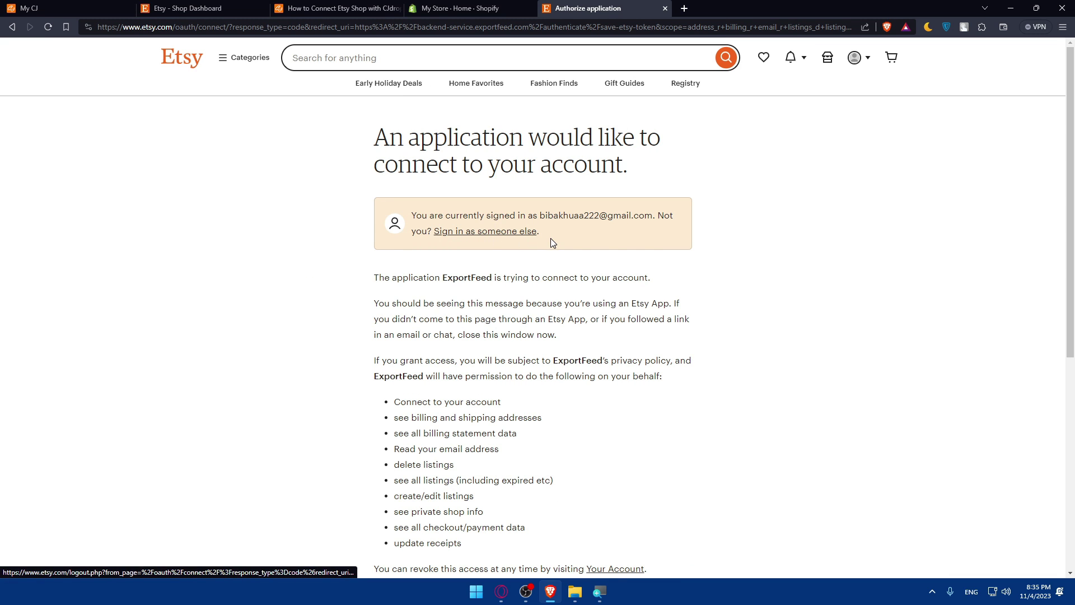
{"action": "scroll", "coordinate": [558, 250], "scroll_direction": "down", "scroll_amount": 5}
{"action": "left_click", "coordinate": [495, 361]}
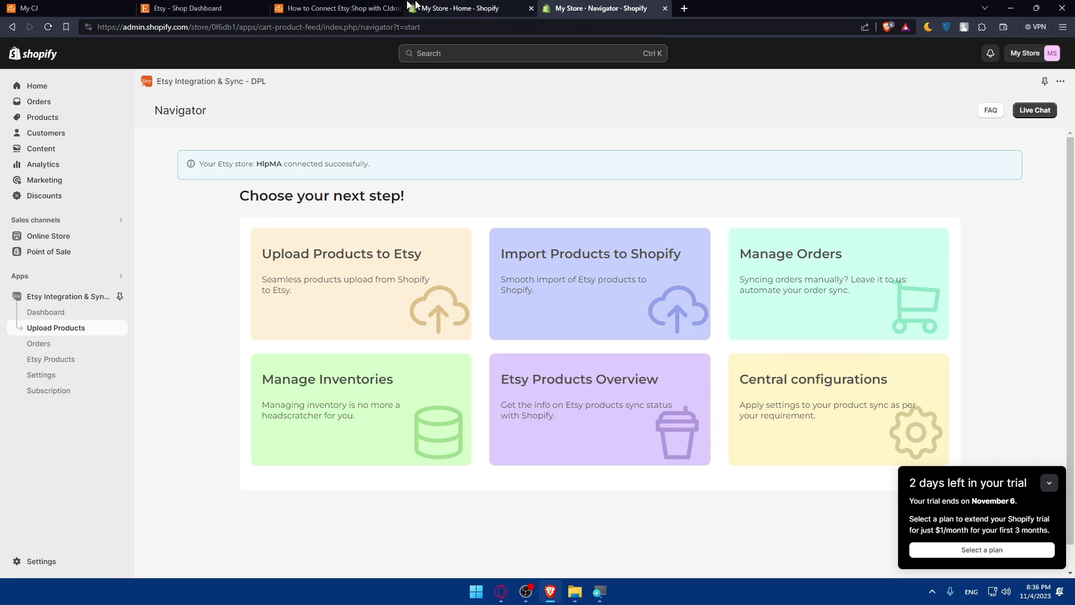
Close the CJ tutorial and Shopify Home tabs, ending on the app's Navigator page
{"action": "left_click", "coordinate": [336, 8]}
{"action": "scroll", "coordinate": [508, 302], "scroll_direction": "down", "scroll_amount": 10}
{"action": "scroll", "coordinate": [508, 302], "scroll_direction": "down", "scroll_amount": 20}
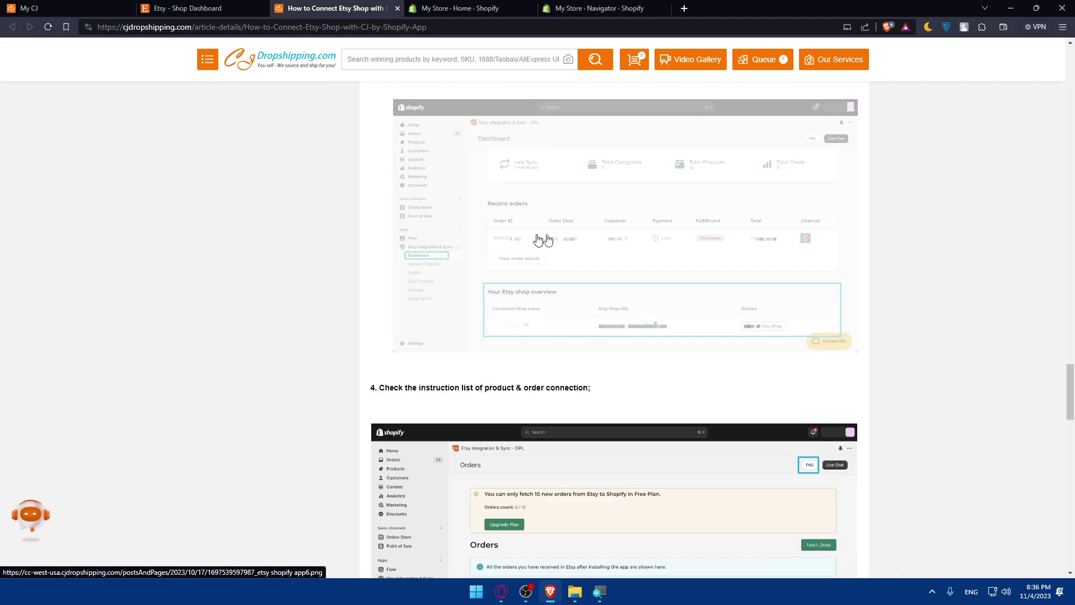
{"action": "scroll", "coordinate": [559, 275], "scroll_direction": "down", "scroll_amount": 10}
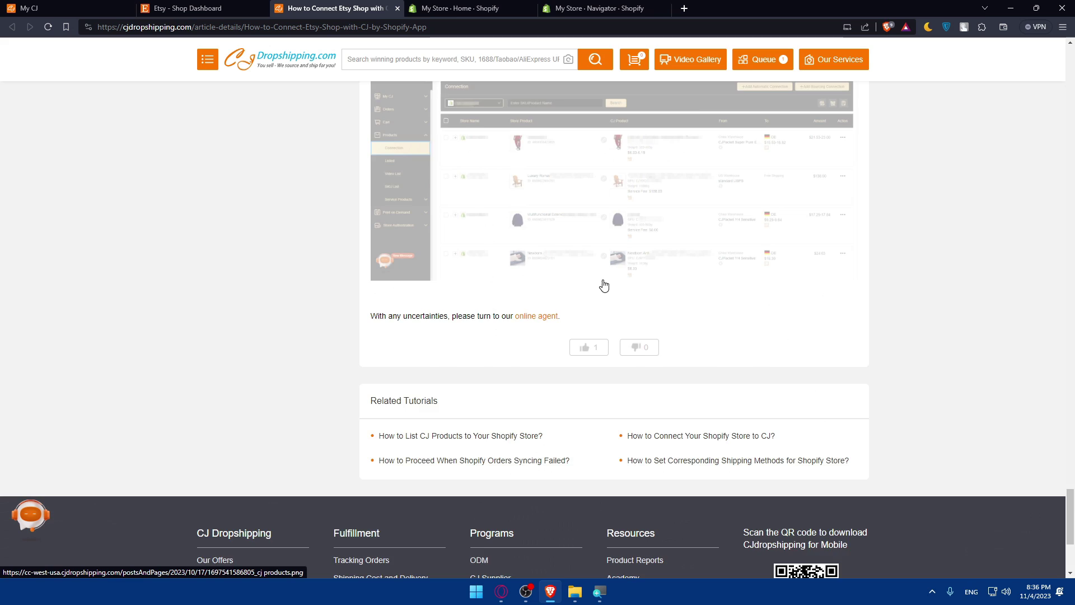
{"action": "left_click", "coordinate": [397, 8]}
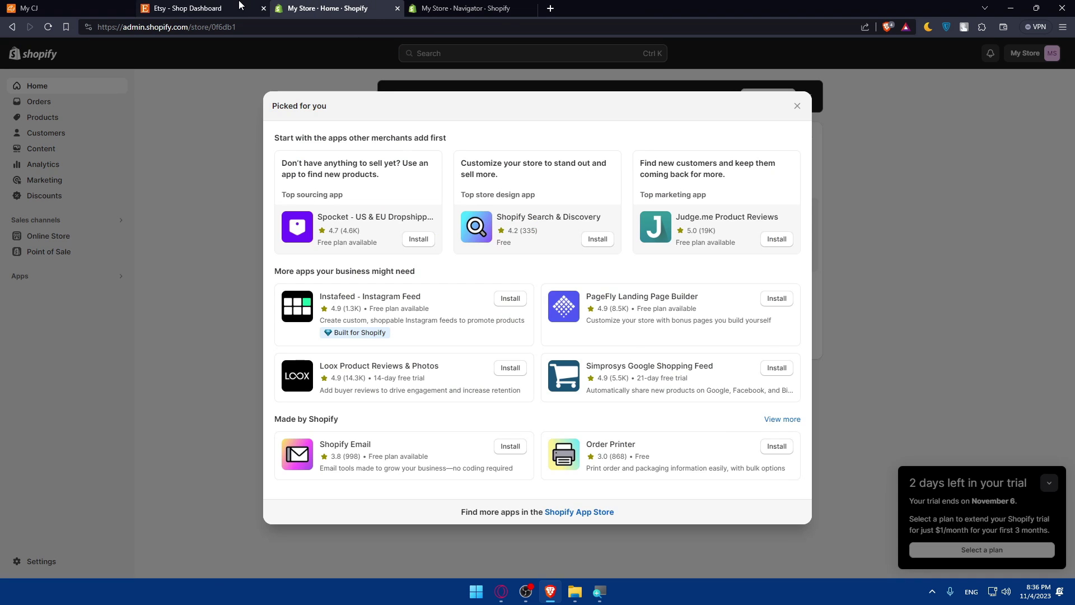
{"action": "left_click", "coordinate": [397, 9]}
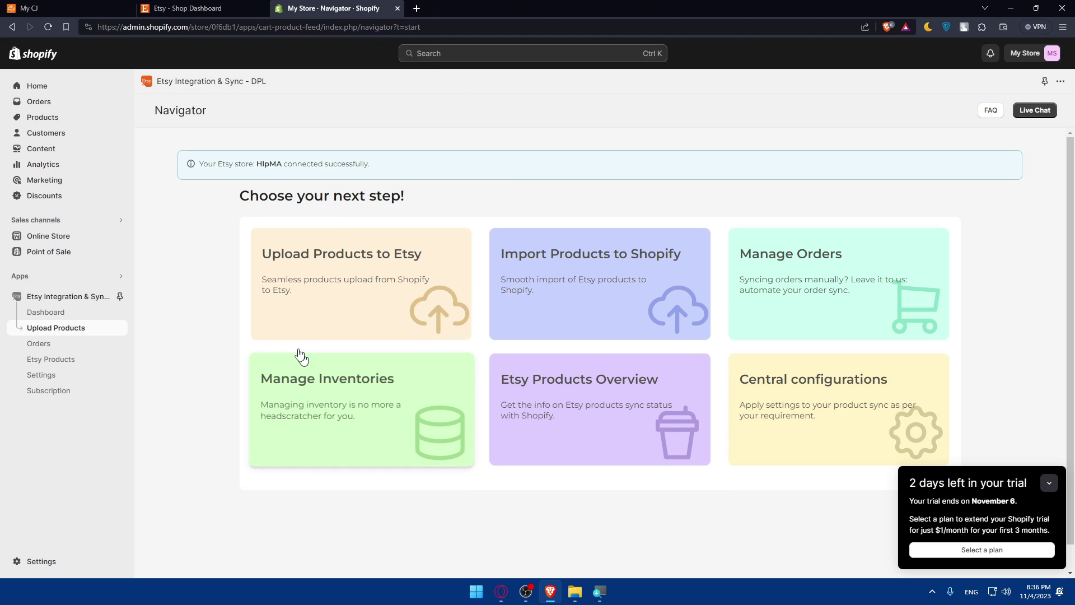
{"action": "key", "text": "ctrl+1"}
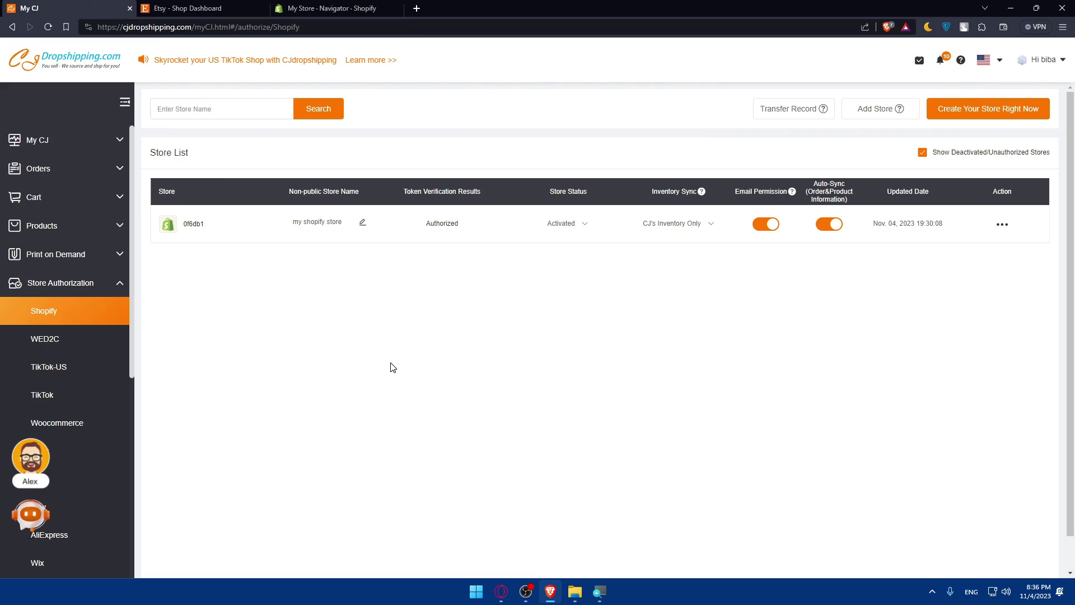
{"action": "left_click", "coordinate": [327, 8]}
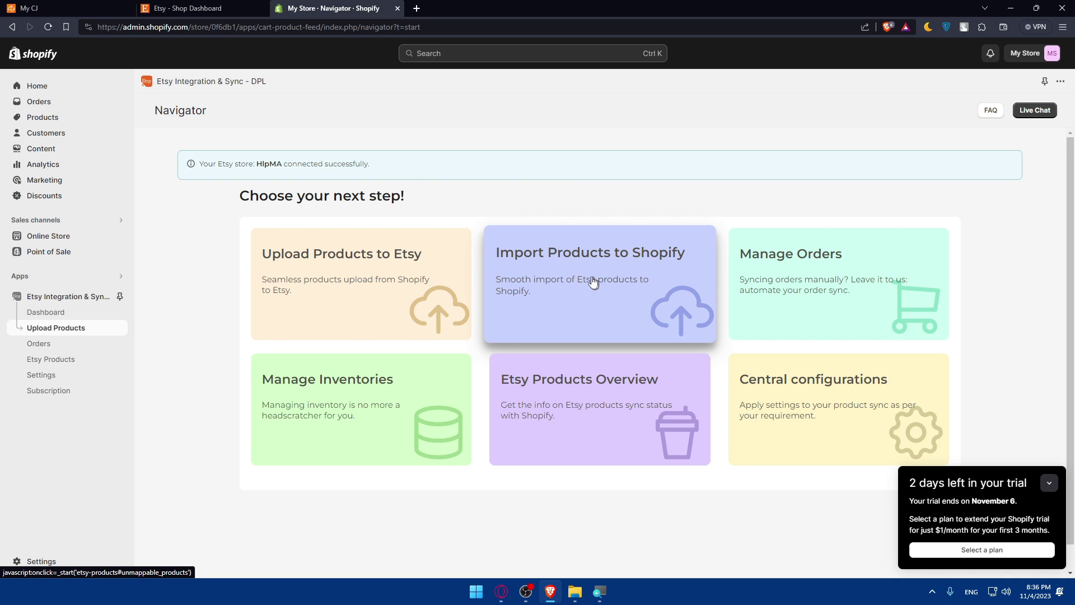
Show the My CJ Shopify store list with the store authorized and Inventory Only sync
{"action": "left_click", "coordinate": [67, 8]}
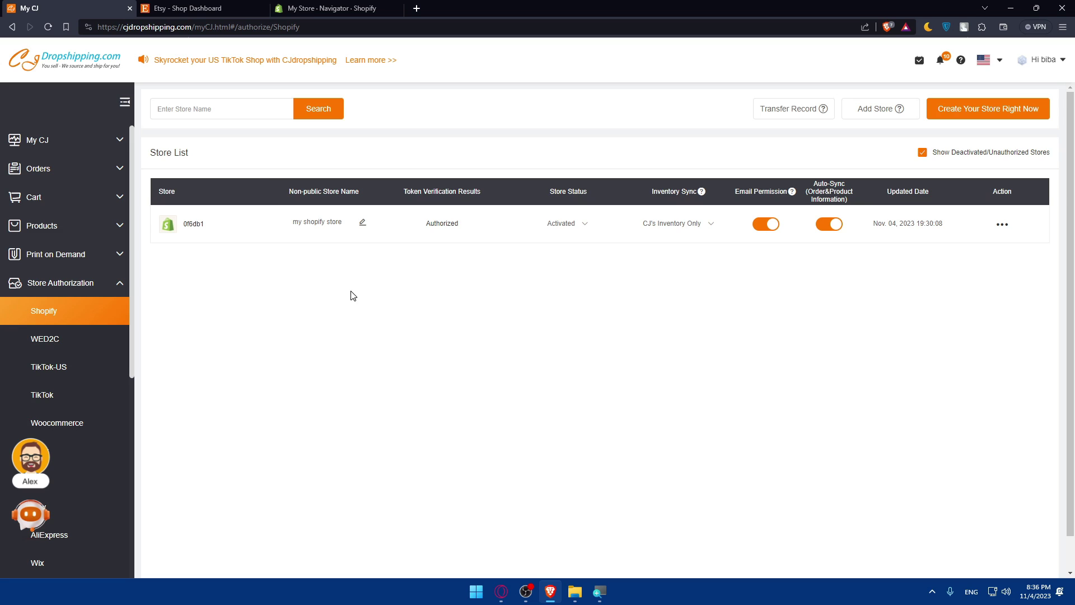